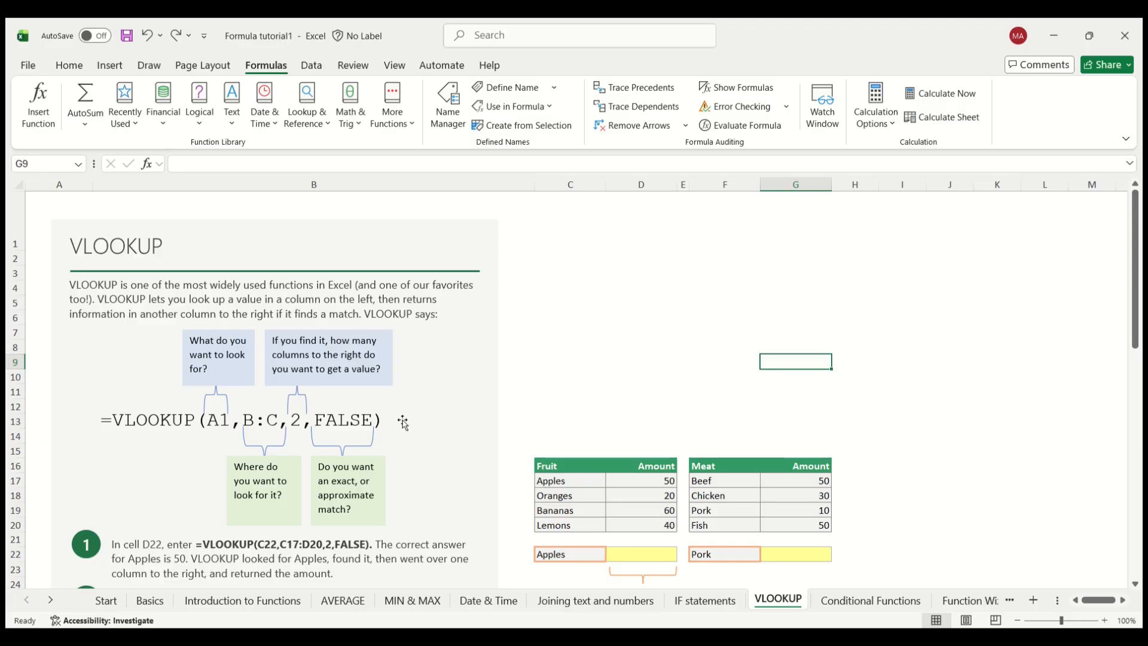
pyautogui.click(632, 549)
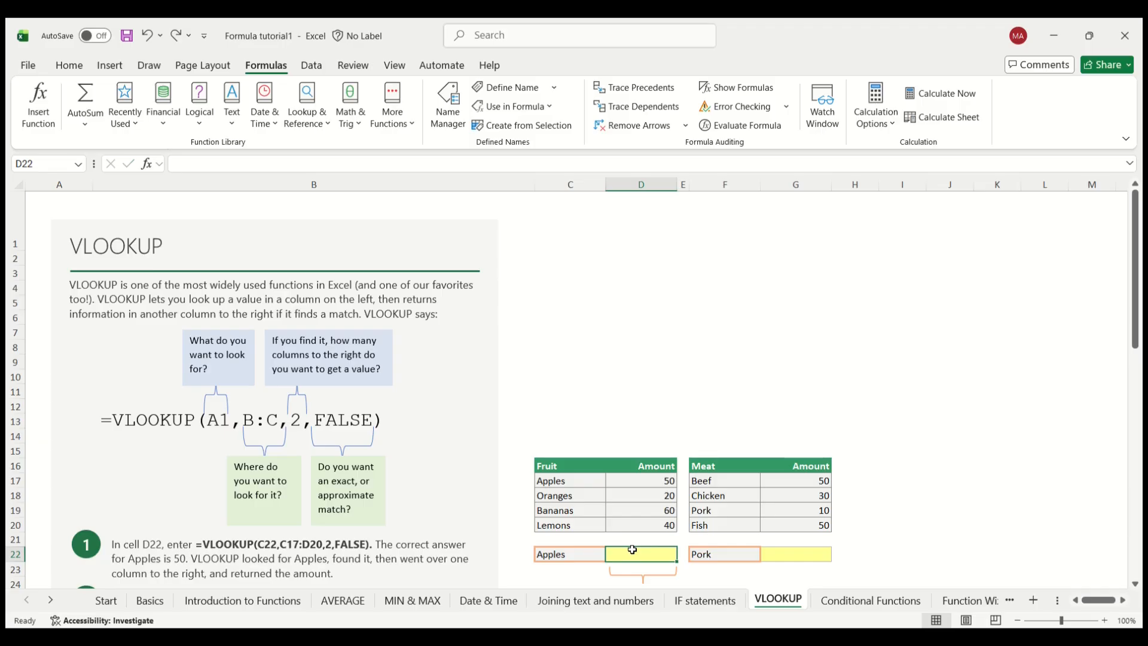
pyautogui.write('=vlo')
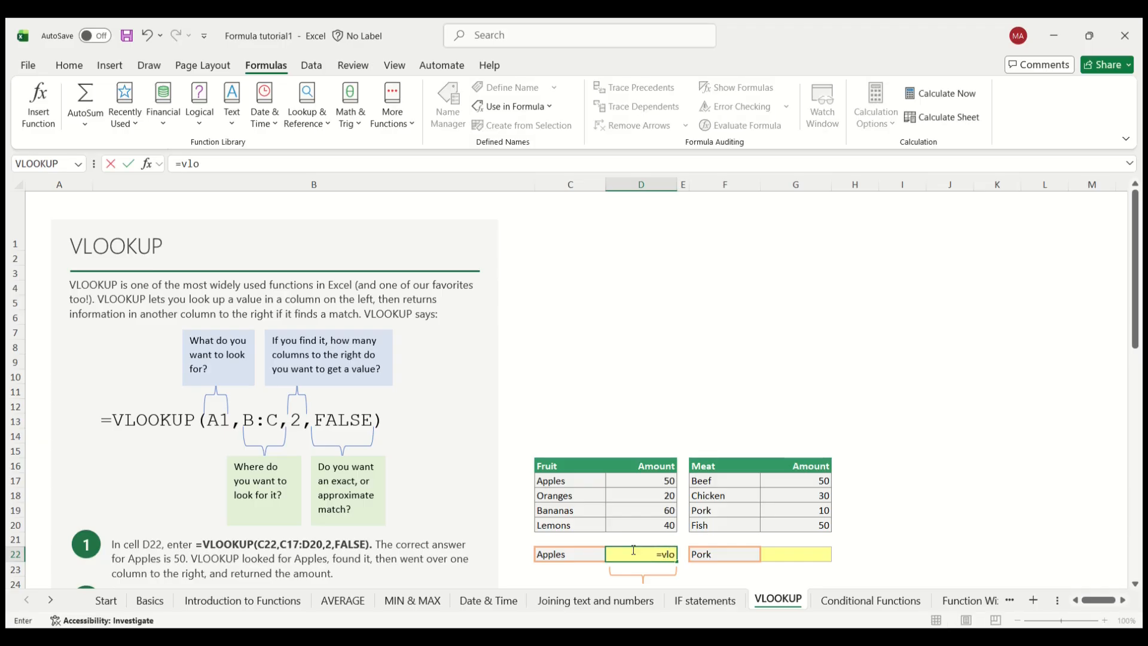
pyautogui.press('Return')
pyautogui.click(632, 550)
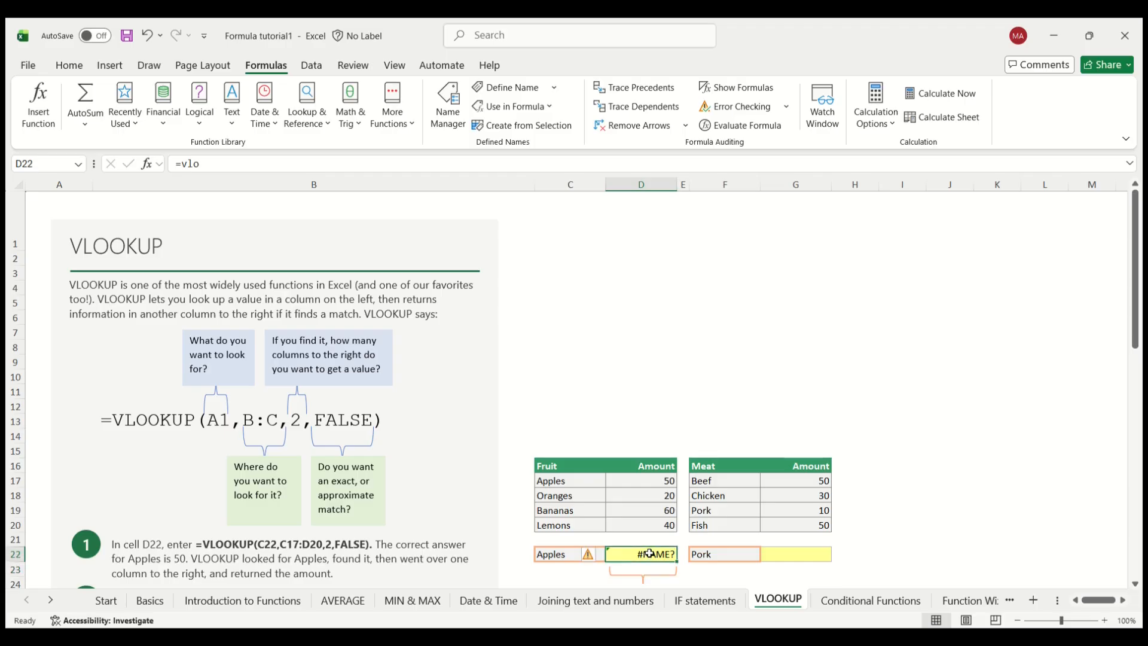
pyautogui.click(256, 164)
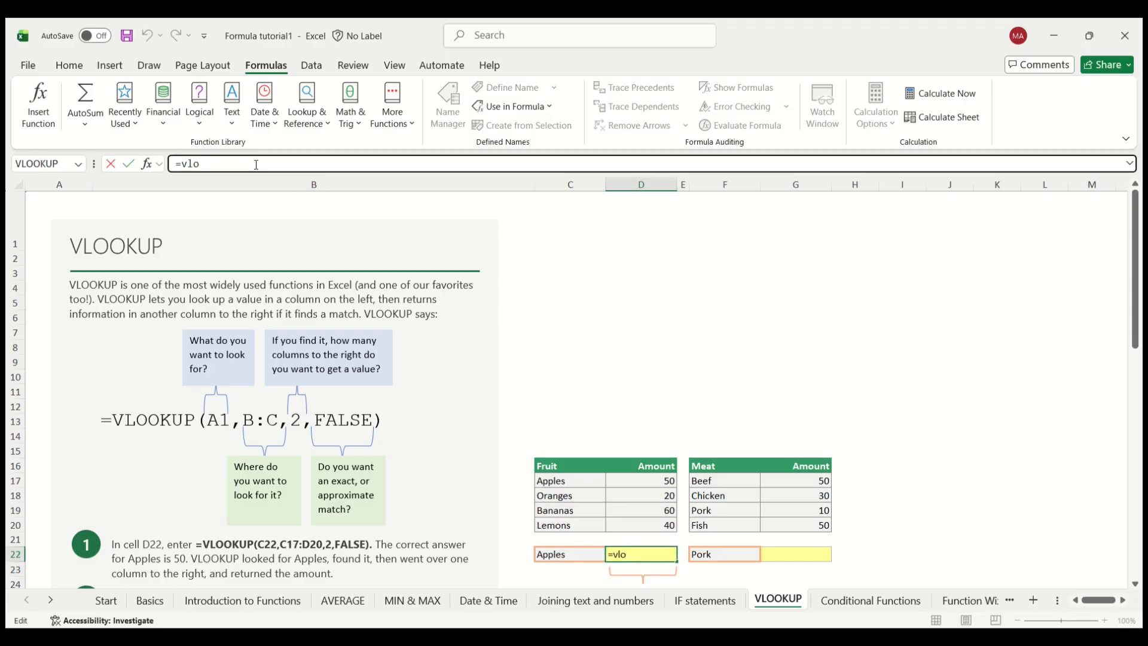
pyautogui.write('ok')
pyautogui.press('Tab')
pyautogui.click(200, 547)
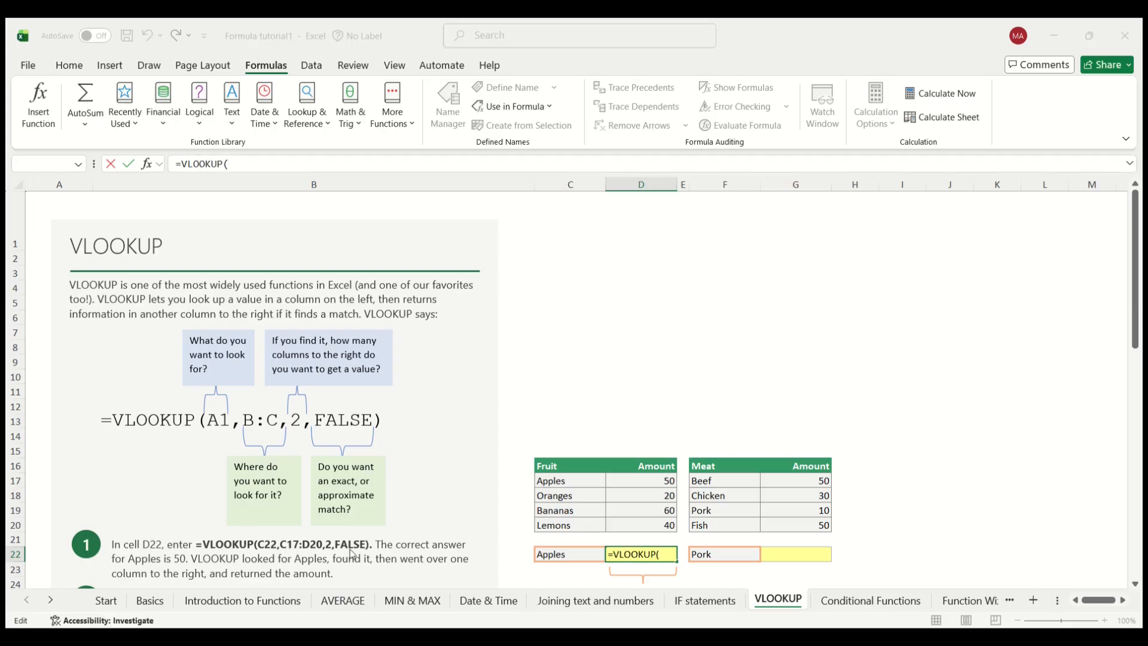
pyautogui.click(697, 368)
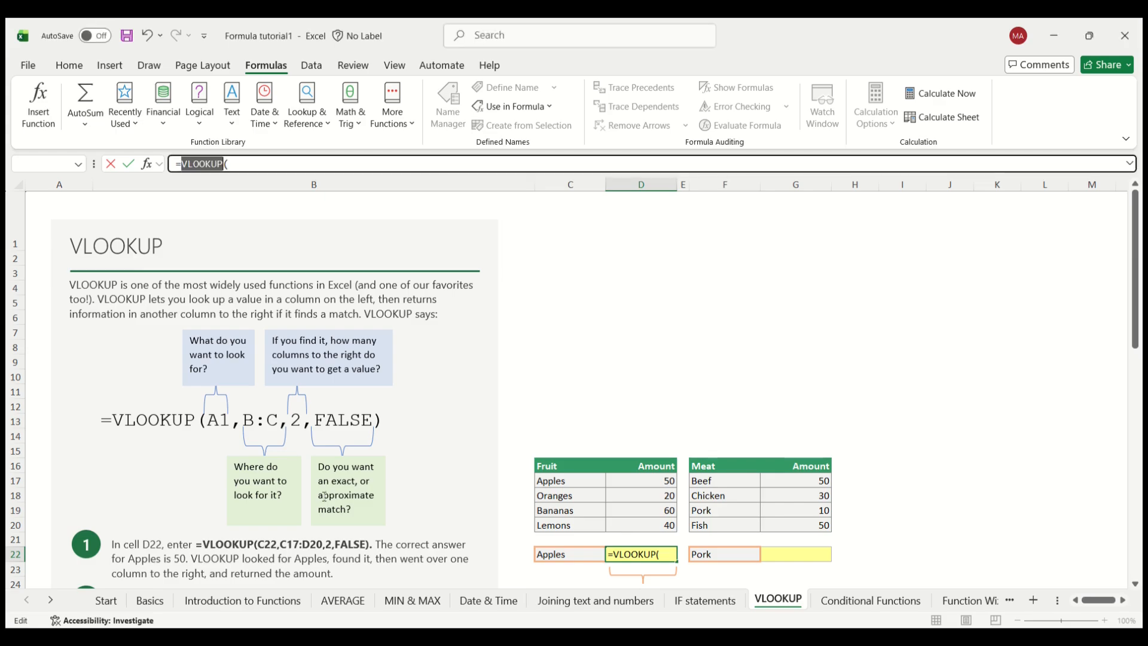
pyautogui.click(257, 162)
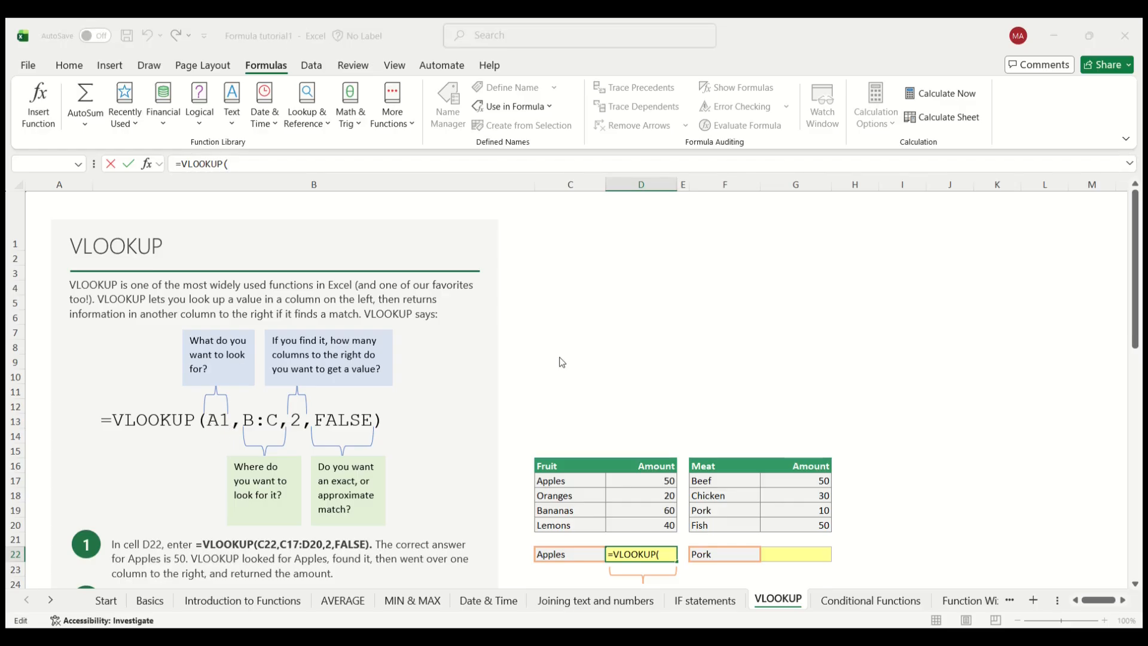
pyautogui.doubleClick(203, 164)
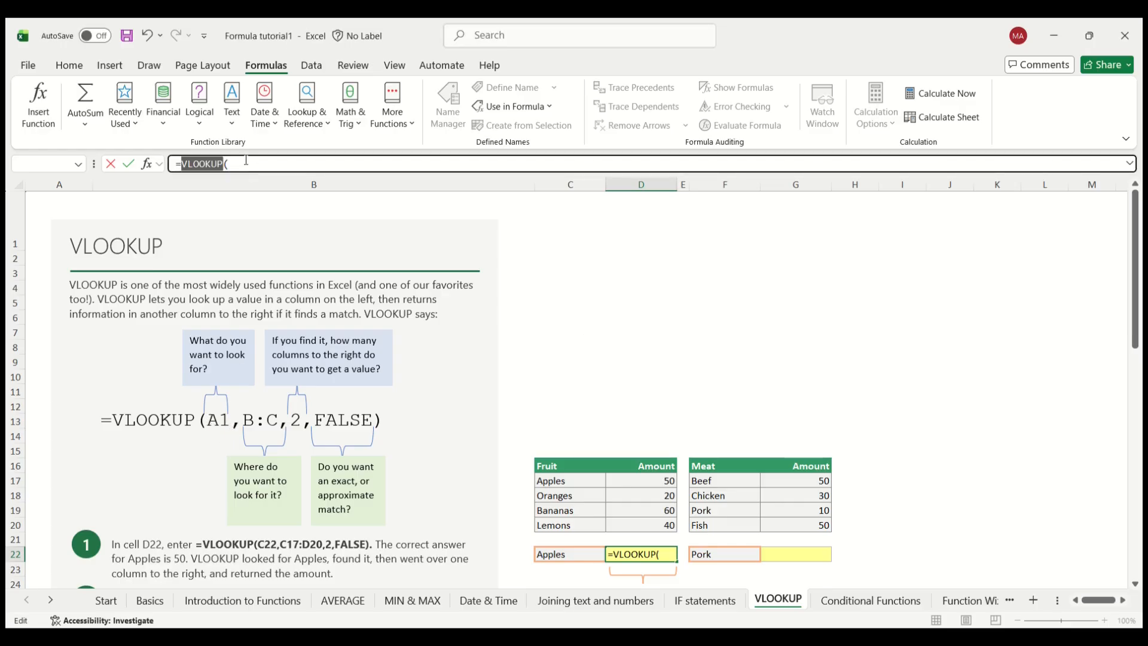
pyautogui.press('Escape')
# Step: Examine the arguments A1, B:C, 2 and FALSE of the sample VLOOKUP formula in the explanation panel
pyautogui.click(295, 419)
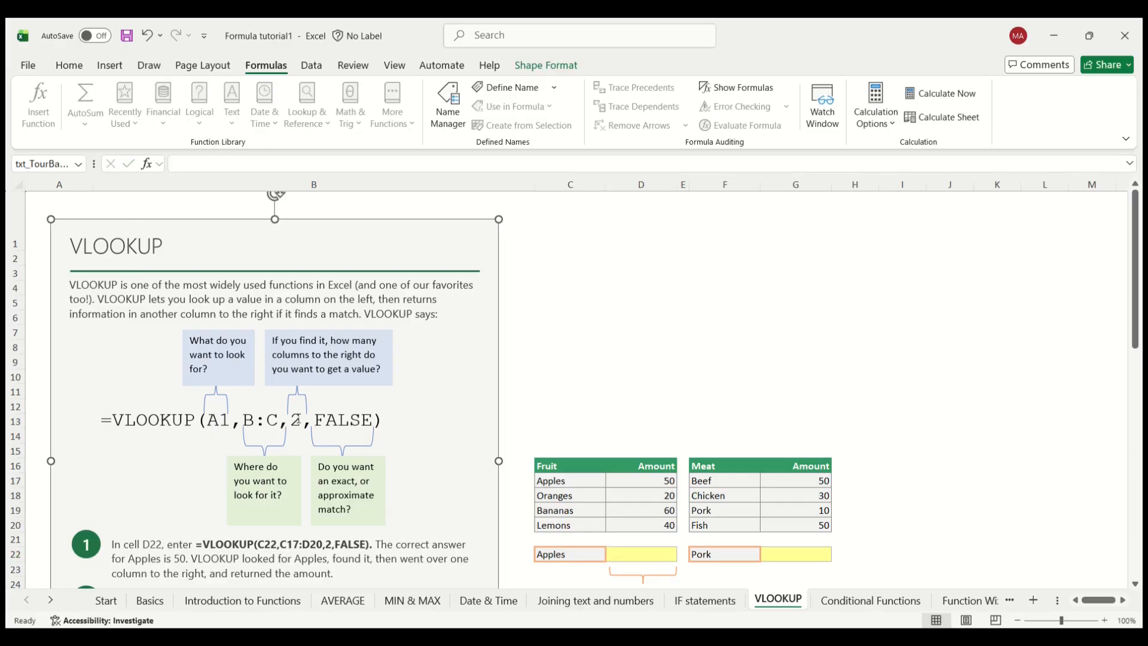
pyautogui.doubleClick(219, 420)
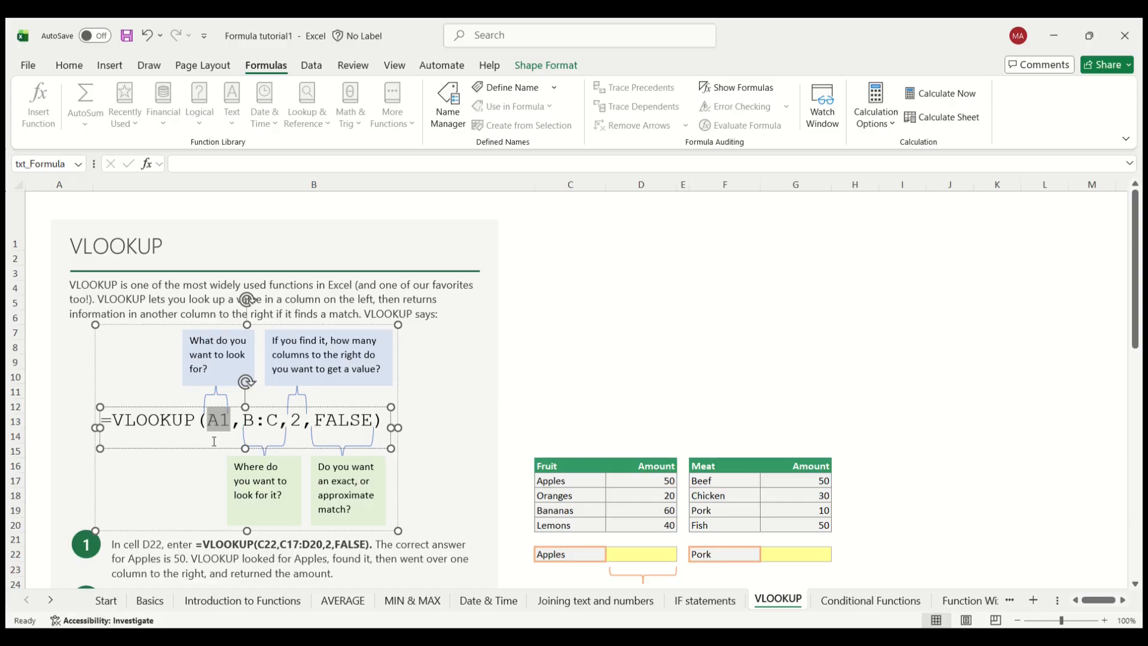
pyautogui.click(189, 468)
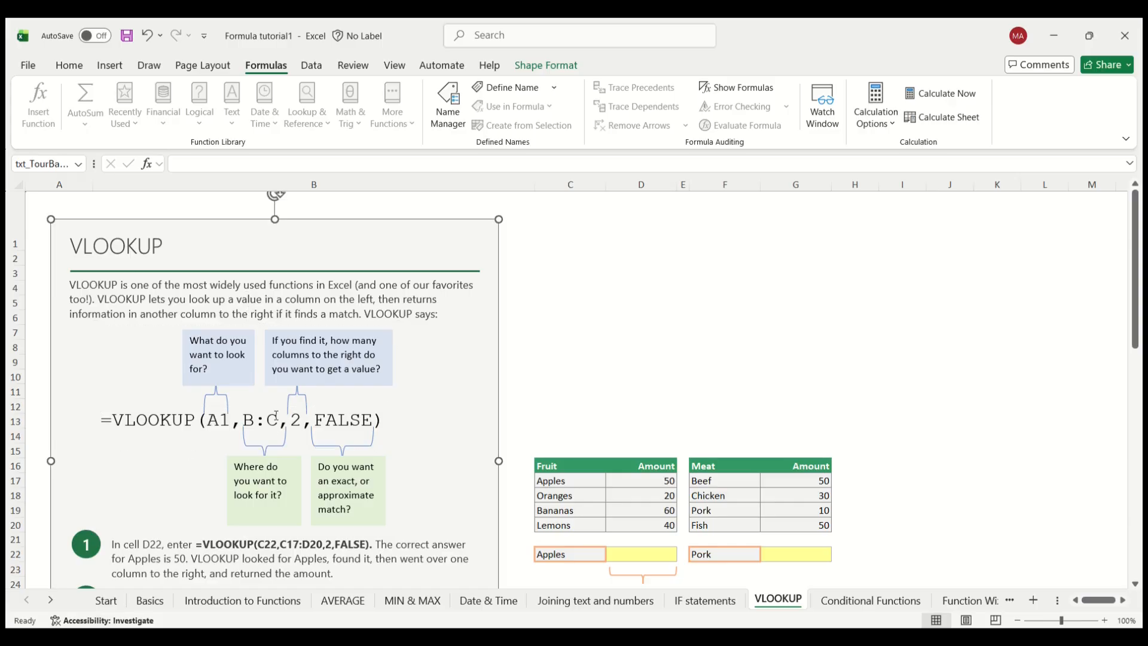
pyautogui.click(253, 417)
pyautogui.moveTo(245, 418); pyautogui.dragTo(279, 421)
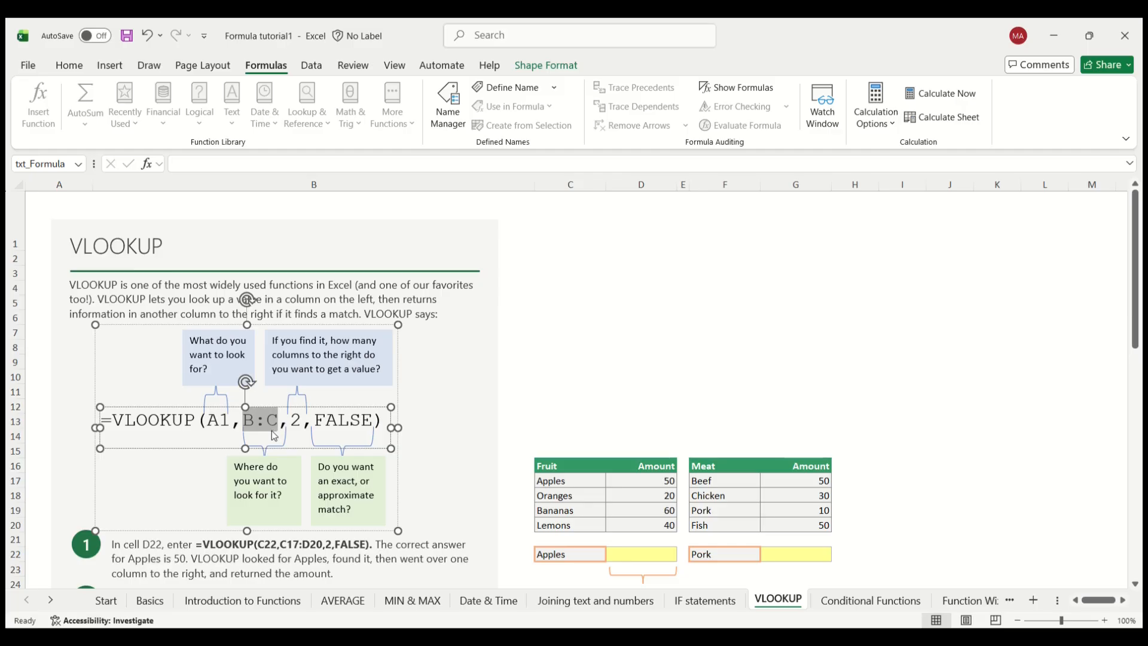
pyautogui.moveTo(291, 421); pyautogui.dragTo(301, 421)
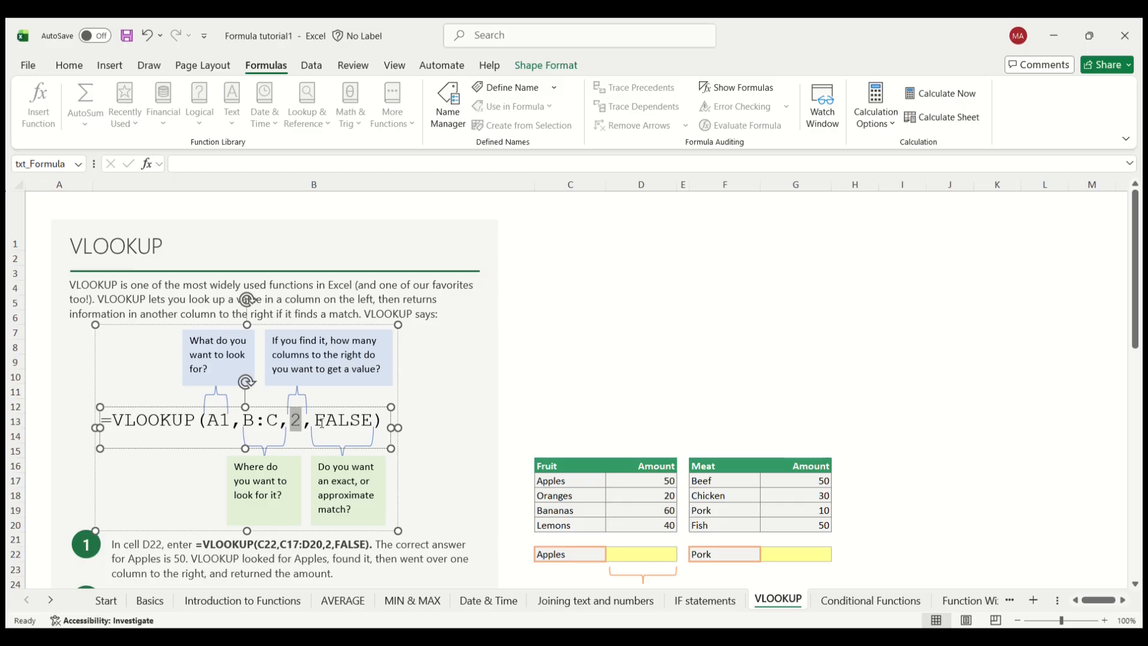
pyautogui.moveTo(321, 422); pyautogui.dragTo(361, 422)
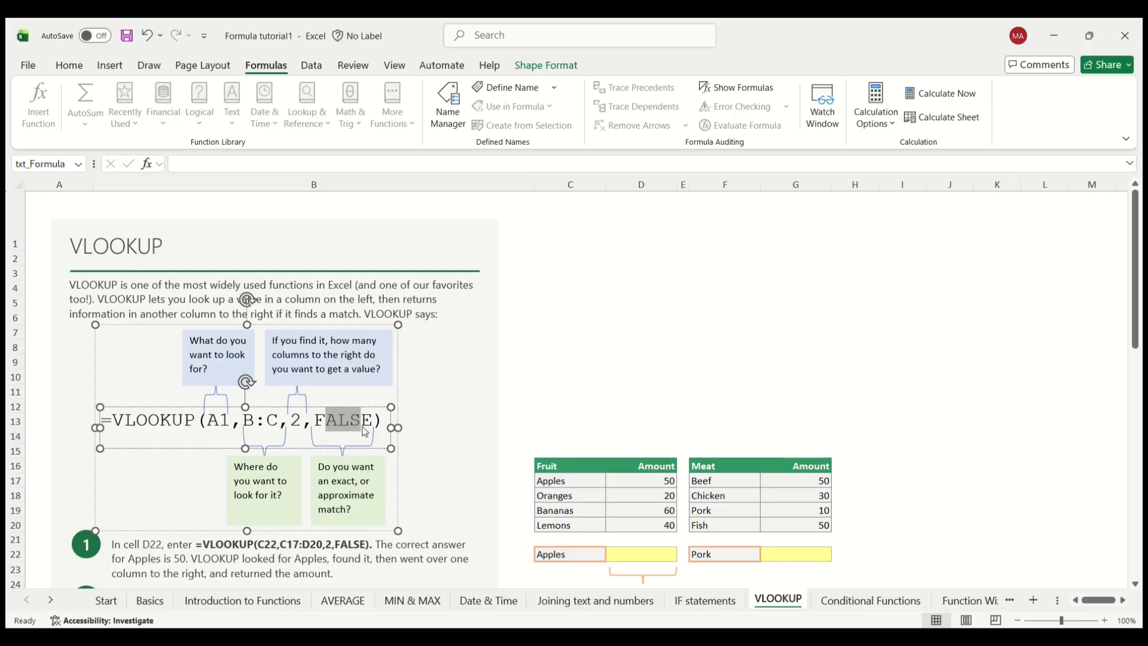
pyautogui.click(431, 423)
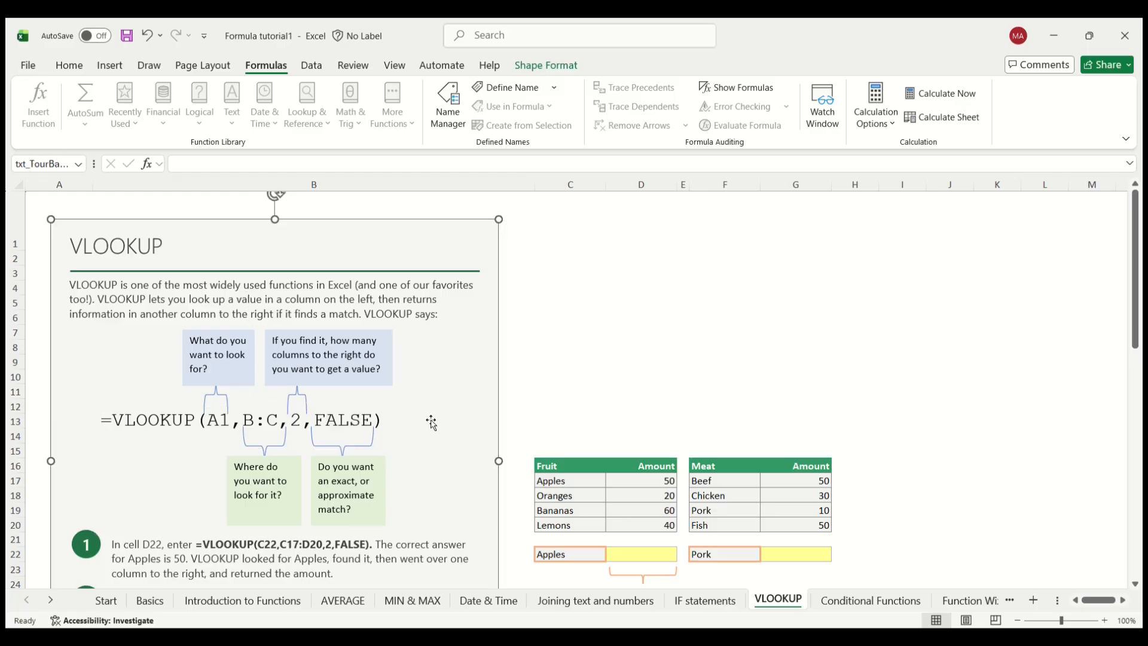
# Step: Begin a VLOOKUP formula in cell D22 with C22 as the lookup value
pyautogui.click(625, 556)
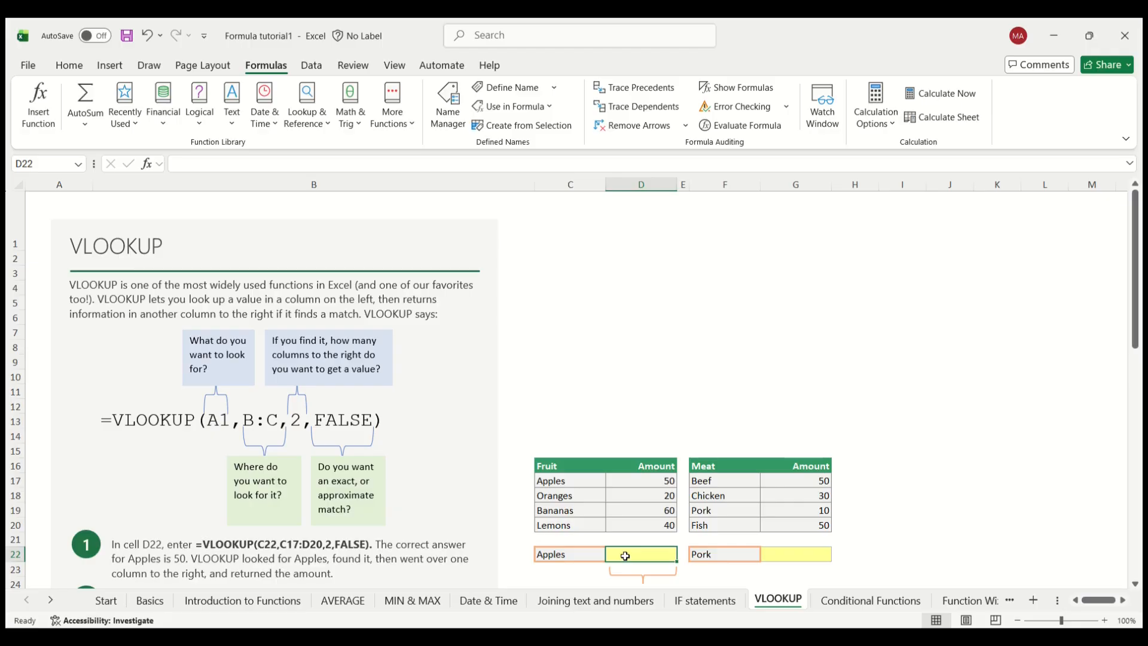
pyautogui.write('=vl')
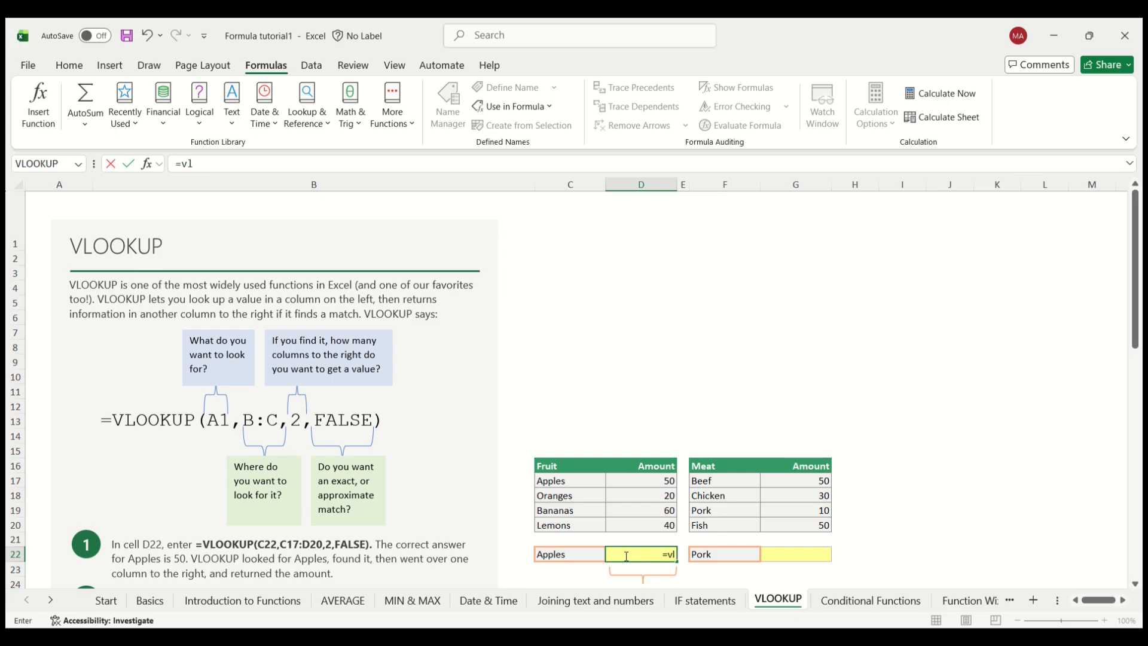
pyautogui.press('Tab')
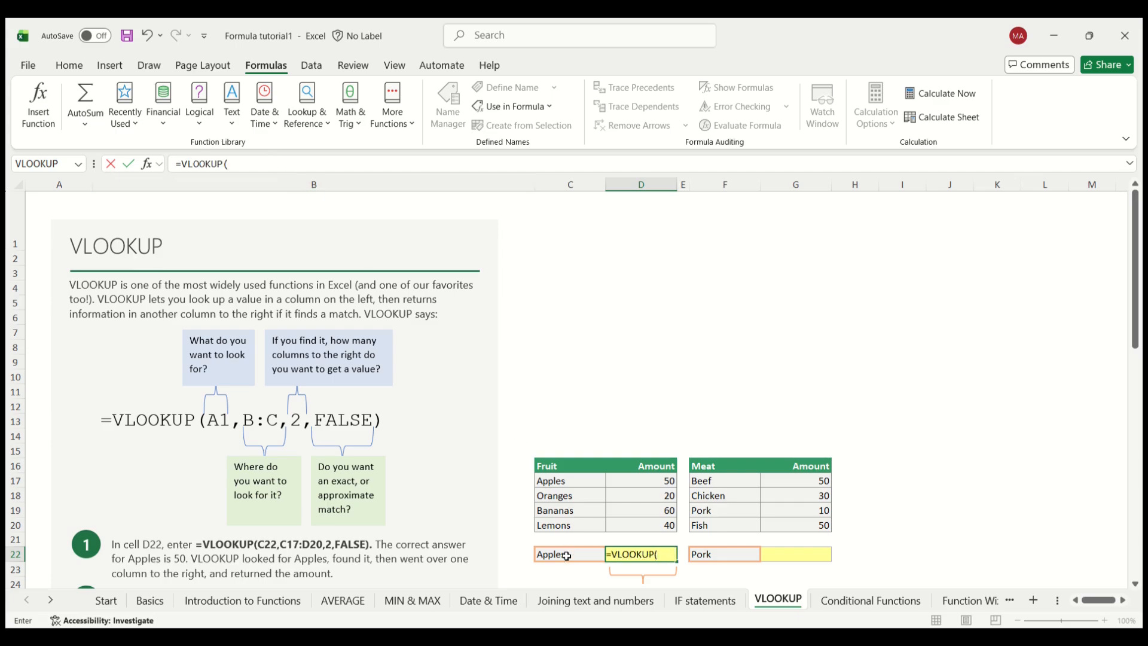
pyautogui.click(10, 552)
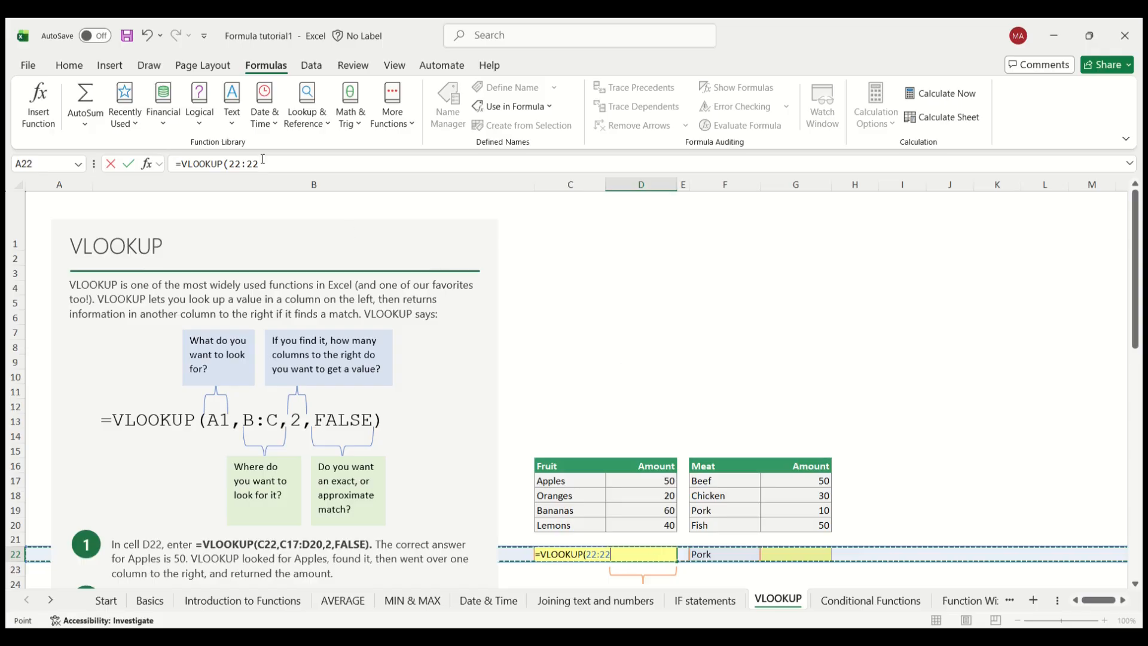
pyautogui.moveTo(259, 163); pyautogui.dragTo(230, 165)
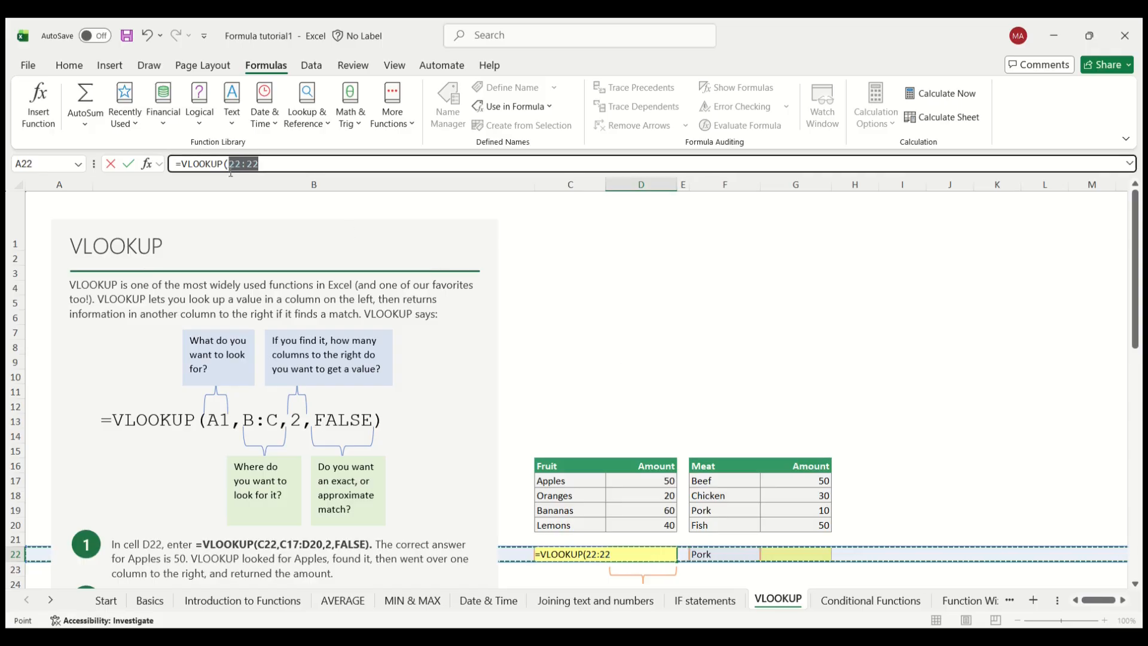
pyautogui.press('BackSpace')
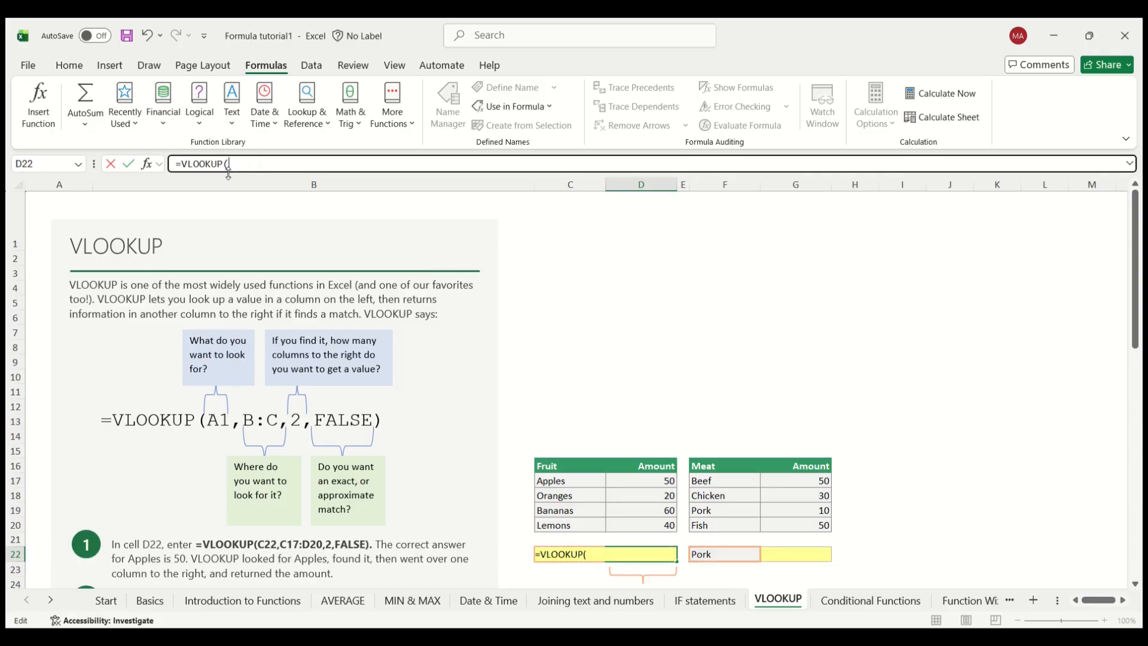
pyautogui.write('C22,')
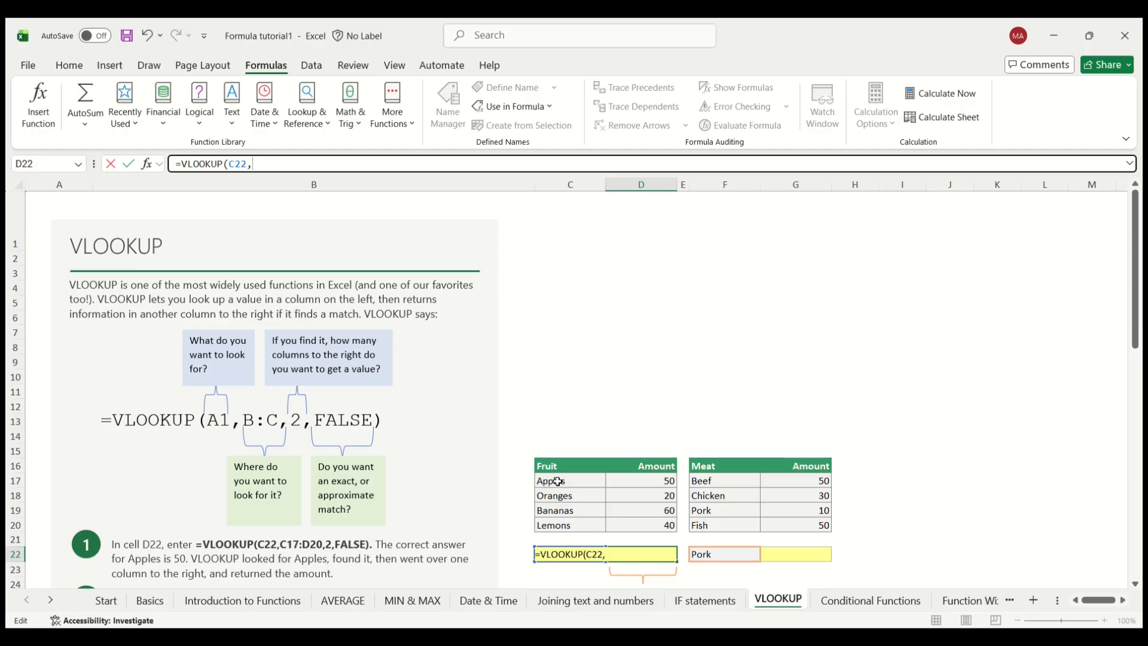
# Step: Add the fruit table range C17:D20 as the table array of the D22 formula
pyautogui.moveTo(553, 480); pyautogui.dragTo(652, 523)
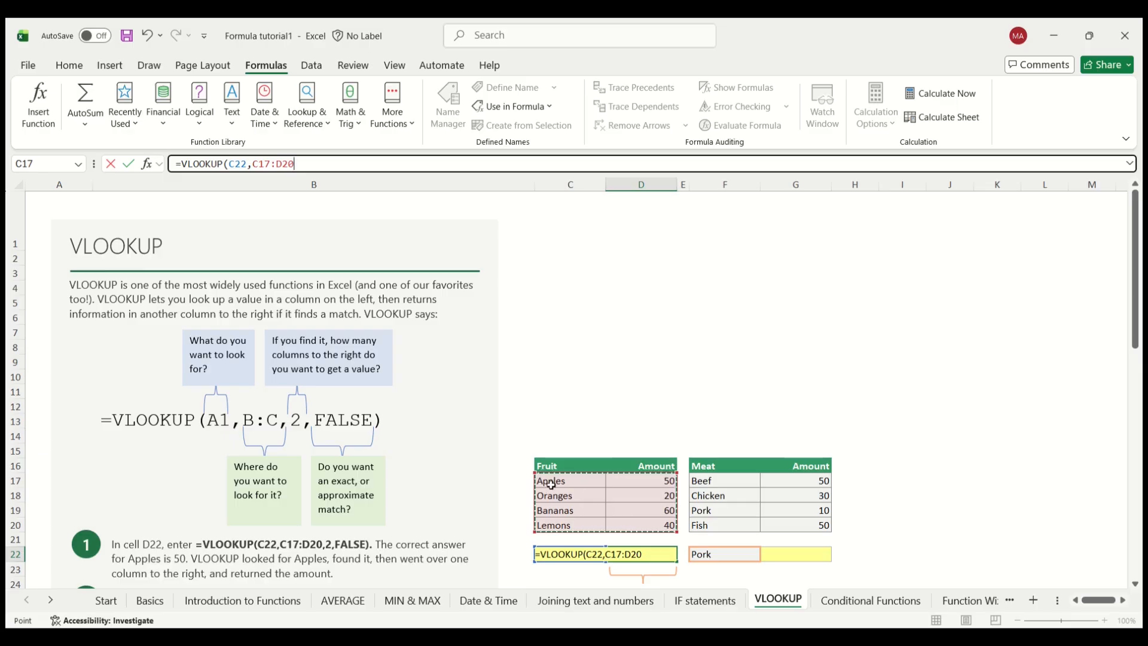
pyautogui.click(647, 554)
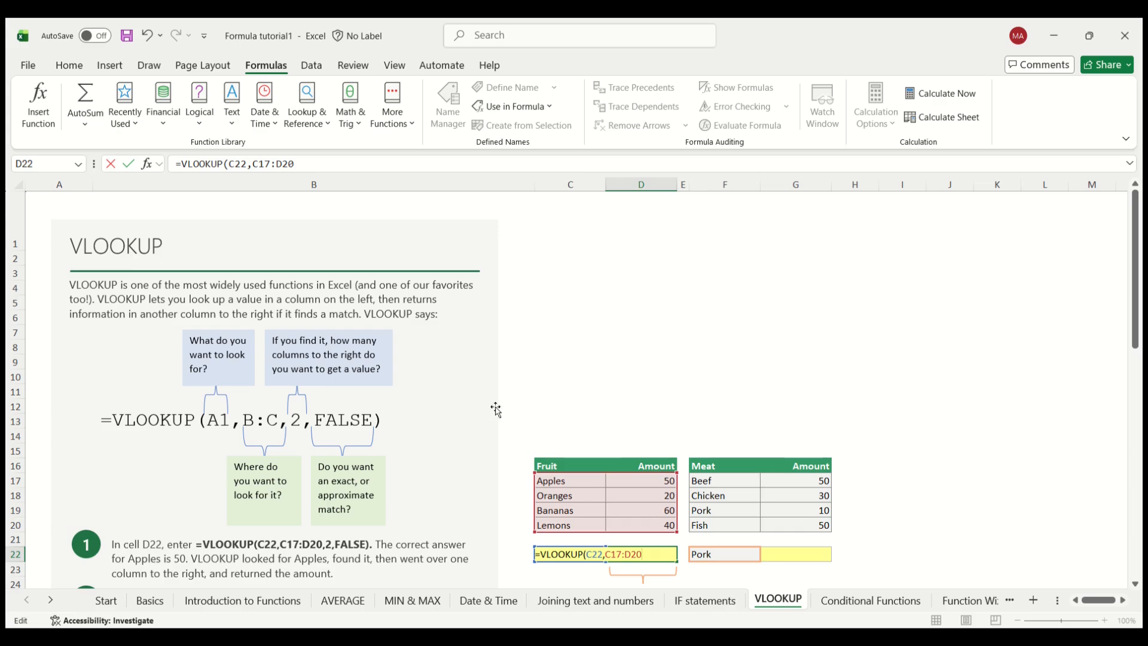
pyautogui.click(337, 164)
pyautogui.write(',')
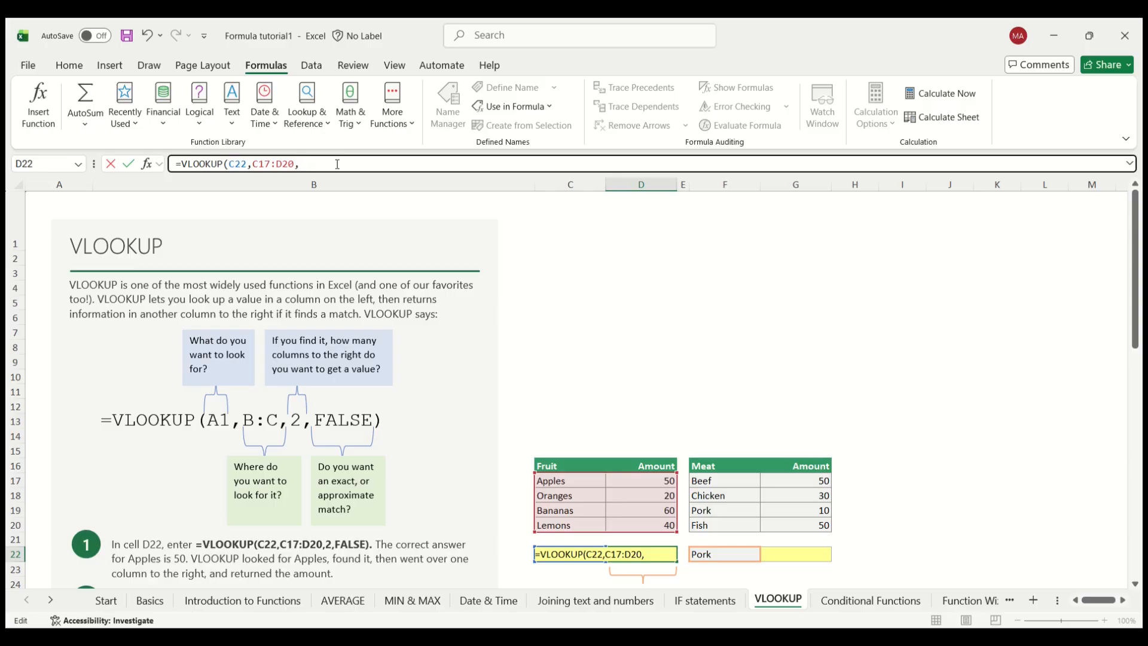
pyautogui.write('2,f')
# Step: Complete the D22 formula with column index 2 and FALSE for an exact match, and commit it
pyautogui.click(349, 163)
pyautogui.write('alse)')
pyautogui.press('Return')
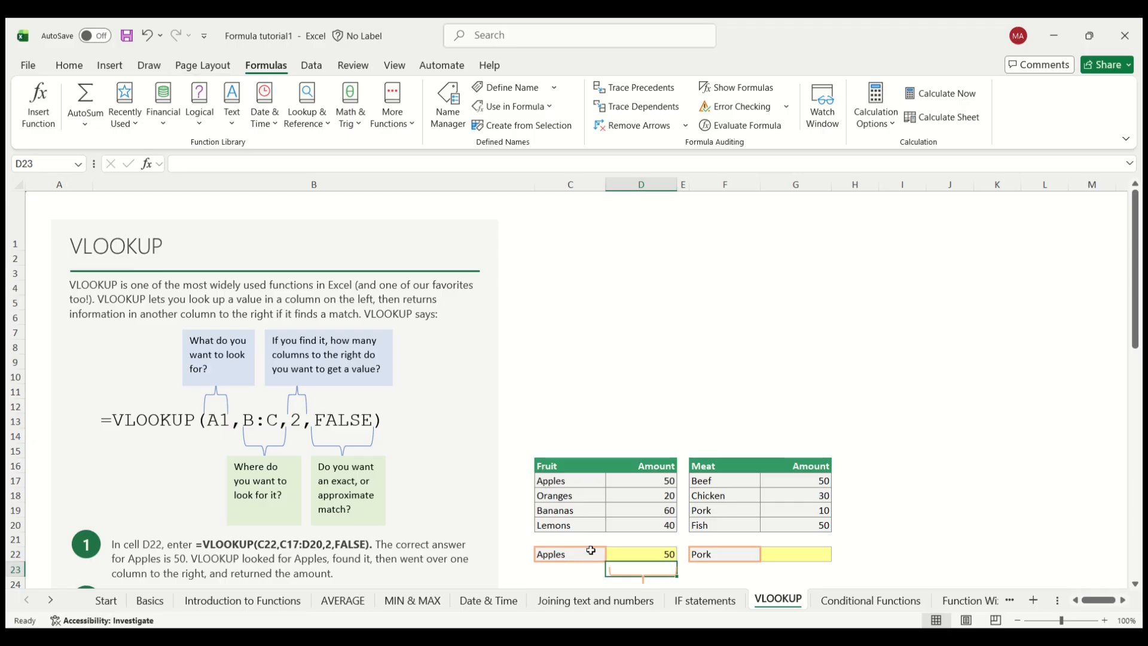
# Step: Change the fruit lookup value in cell C22 to Bananas
pyautogui.click(619, 549)
pyautogui.click(579, 553)
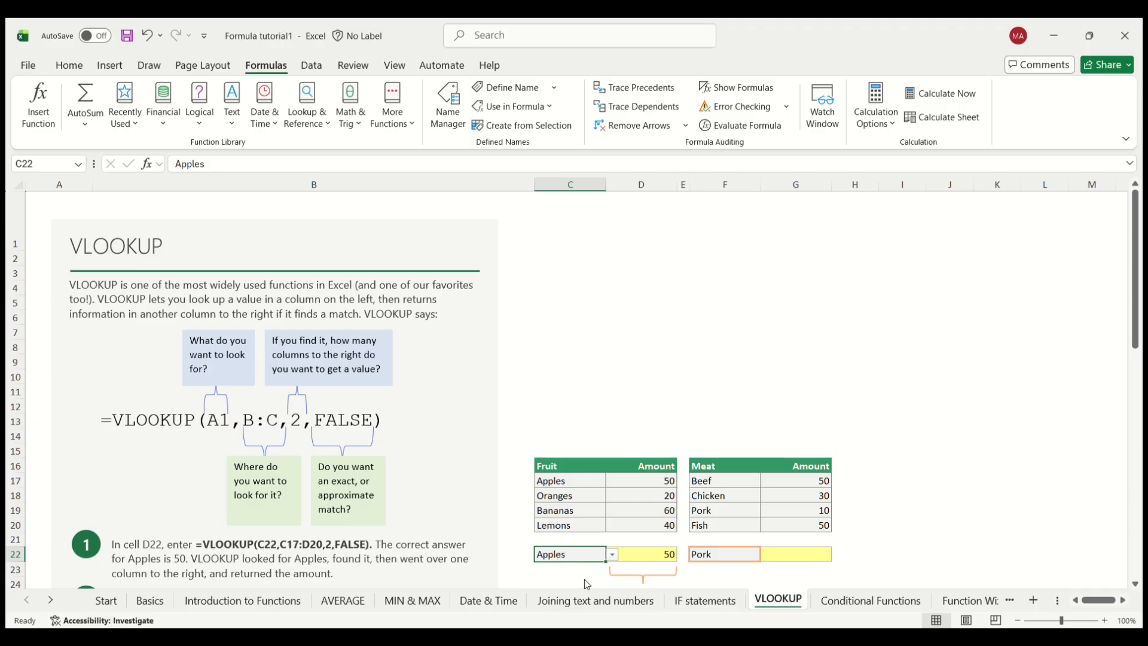
pyautogui.click(570, 599)
# Step: Insert the VLOOKUP function in cell G22 with F22 as the lookup value
pyautogui.click(729, 554)
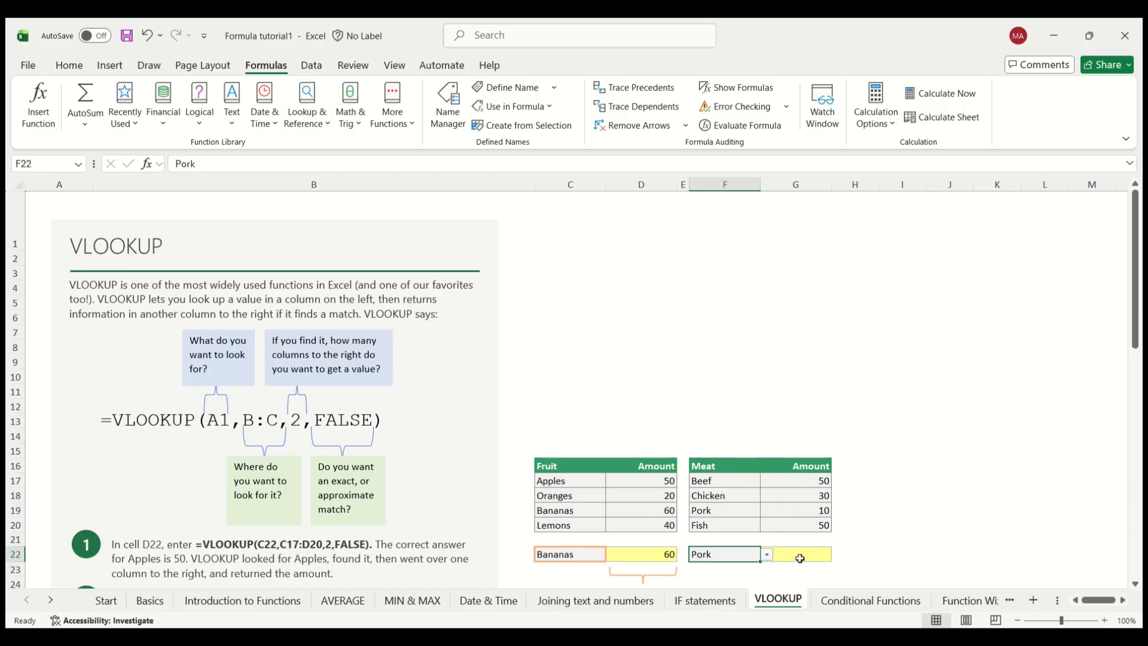
pyautogui.click(800, 557)
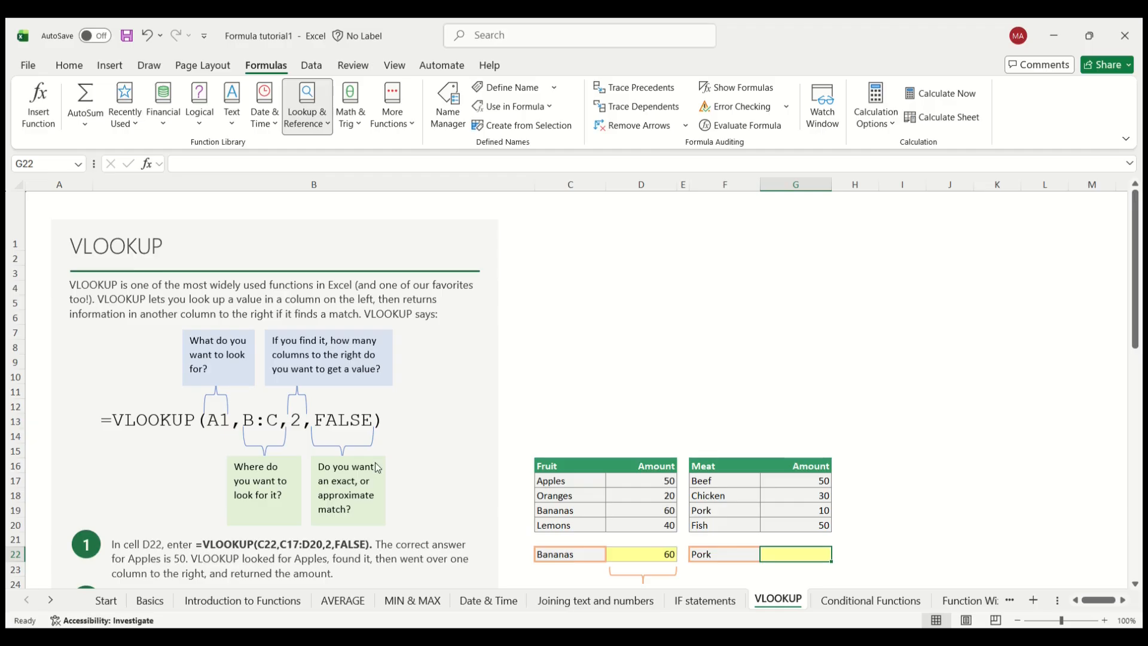
pyautogui.click(341, 402)
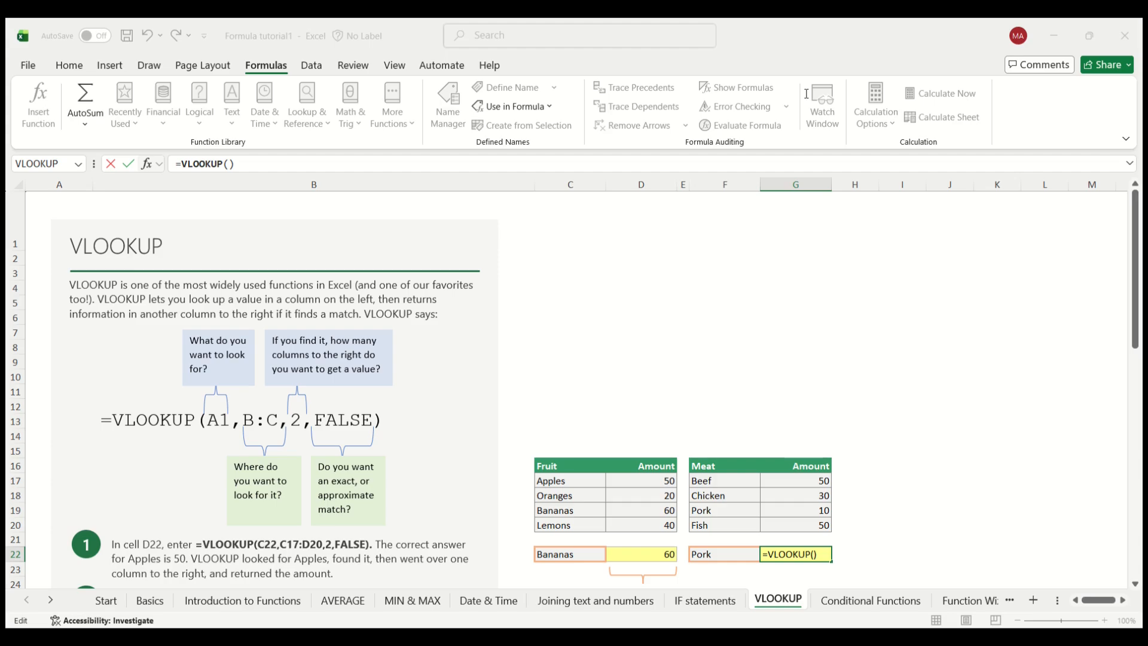
pyautogui.click(711, 557)
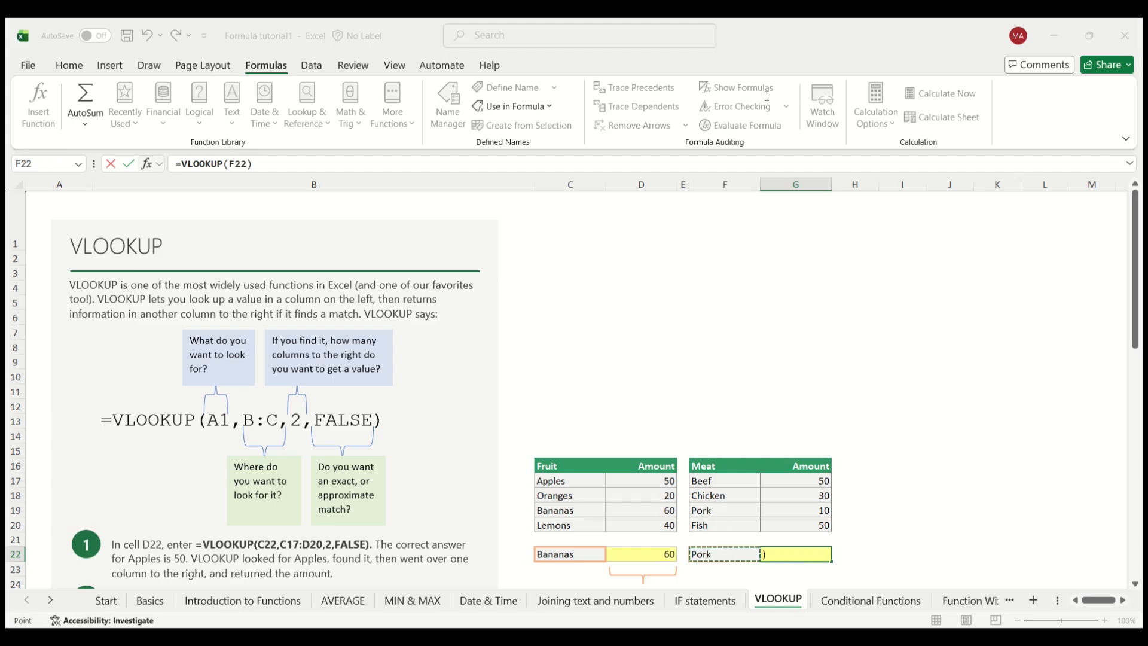
pyautogui.press('F2')
pyautogui.write(',')
# Step: Complete the G22 formula with table array F17:G20, column index 2 and FALSE, and commit it
pyautogui.moveTo(706, 481); pyautogui.dragTo(786, 520)
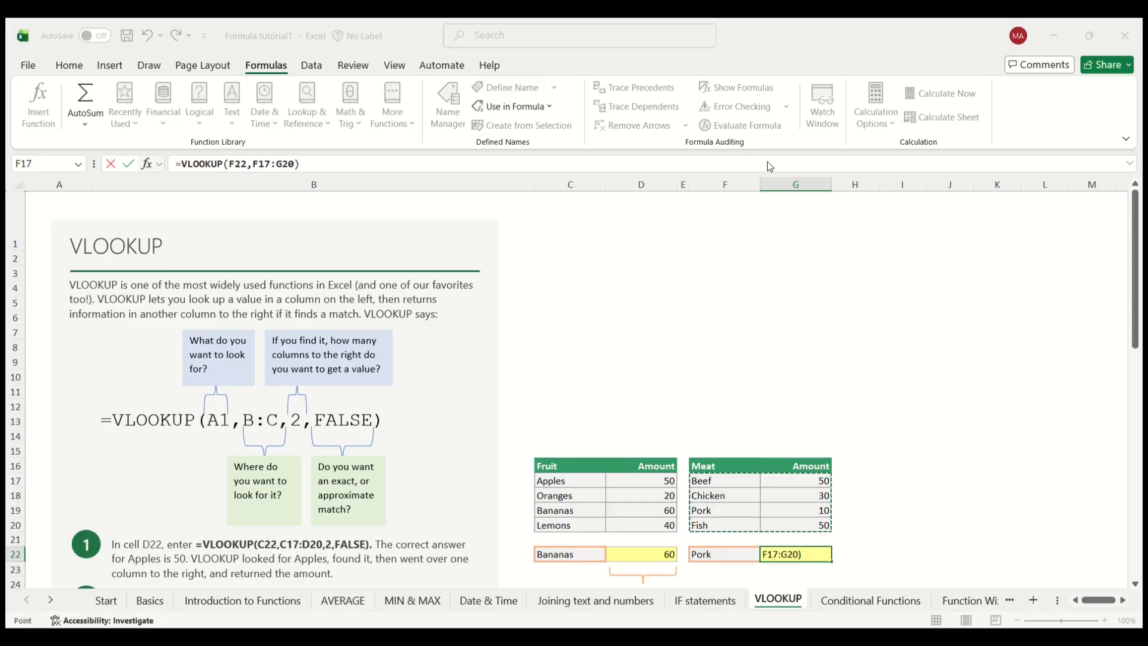
pyautogui.press('F2')
pyautogui.write(',2,false')
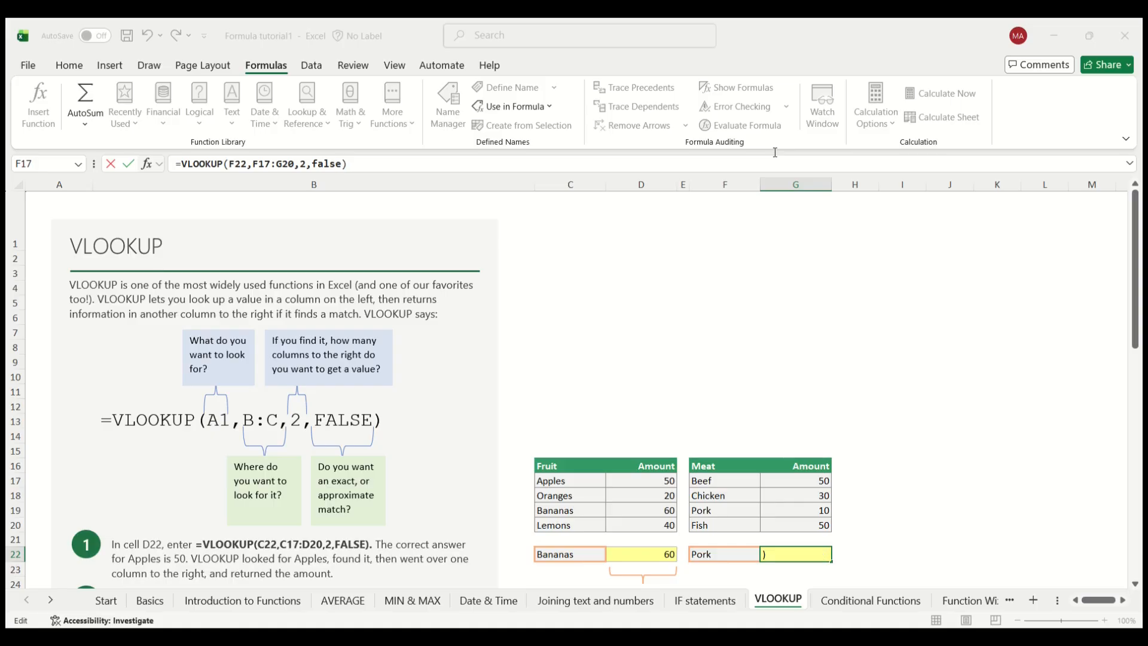
pyautogui.hotkey('ctrl', 'Return')
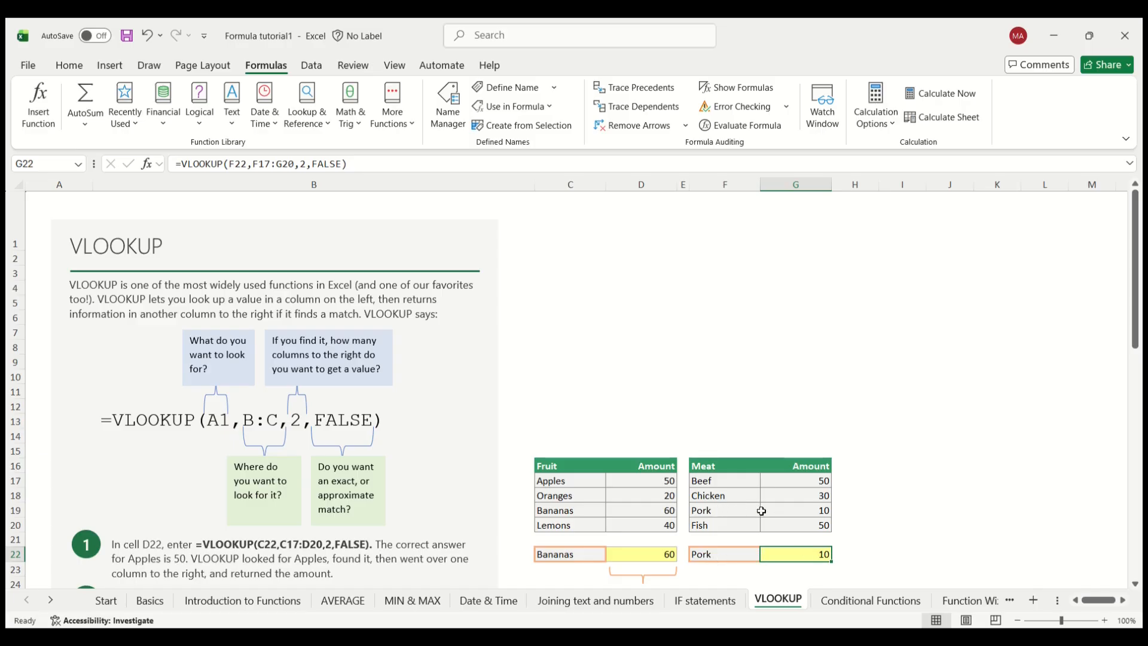
# Step: Change the meat lookup value in cell F22 to Chicken
pyautogui.click(737, 552)
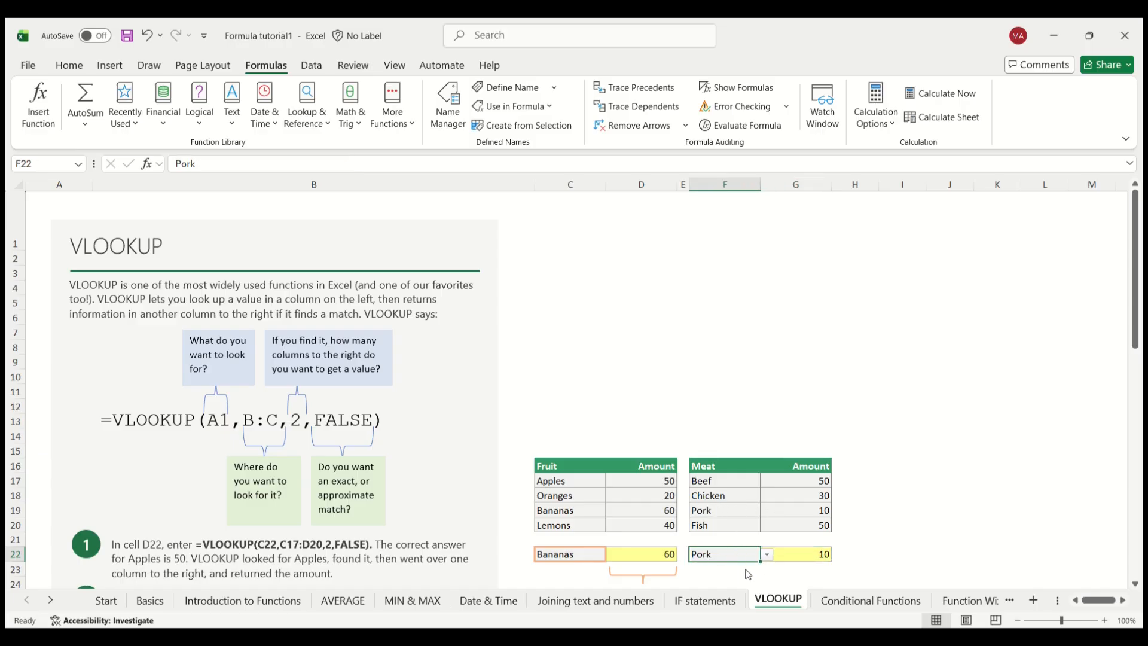
pyautogui.click(731, 581)
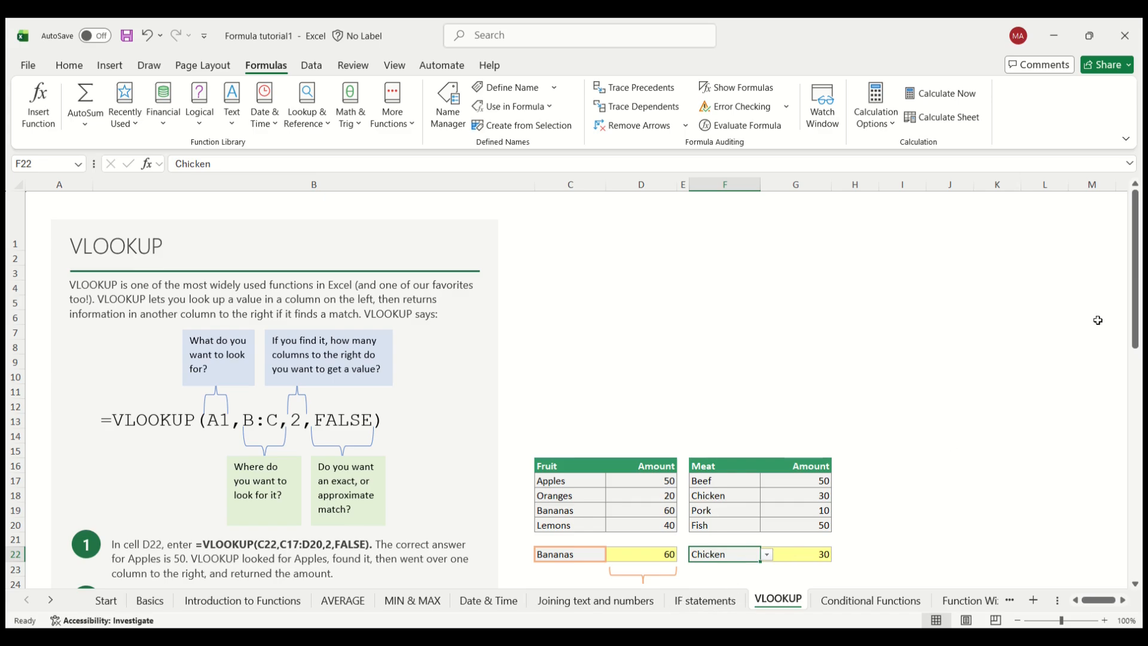
# Step: Review the VLOOKUP and #N/A section and inspect the formula in cell D43 alongside the IF and IFERROR instructions
pyautogui.scroll(-1, 1133, 323)
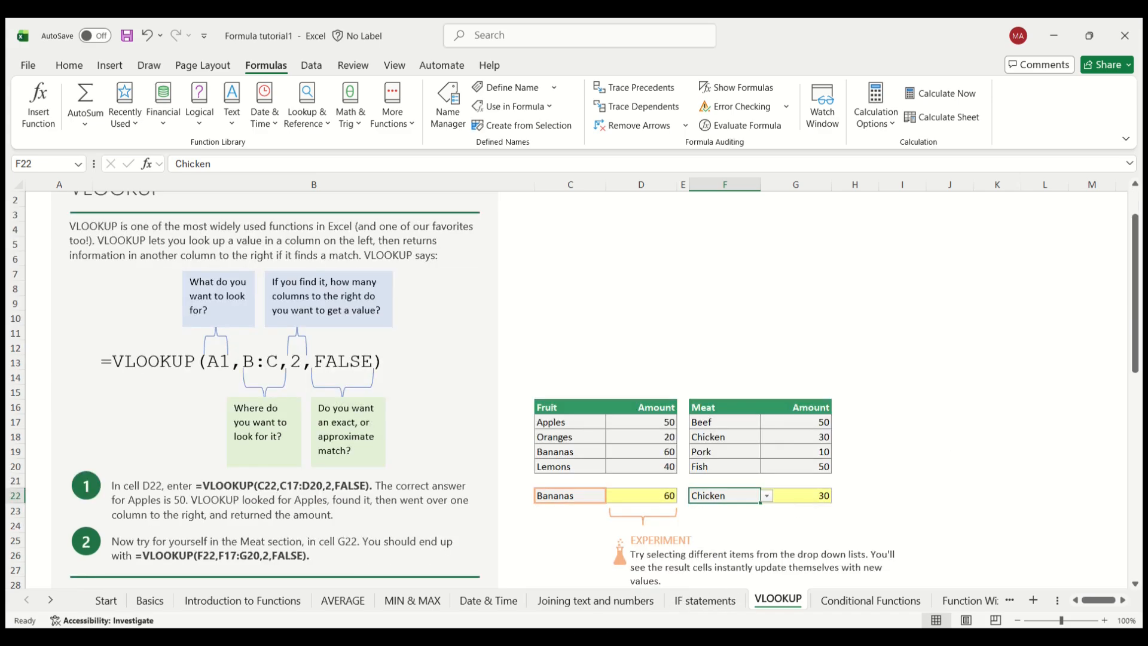
pyautogui.click(576, 634)
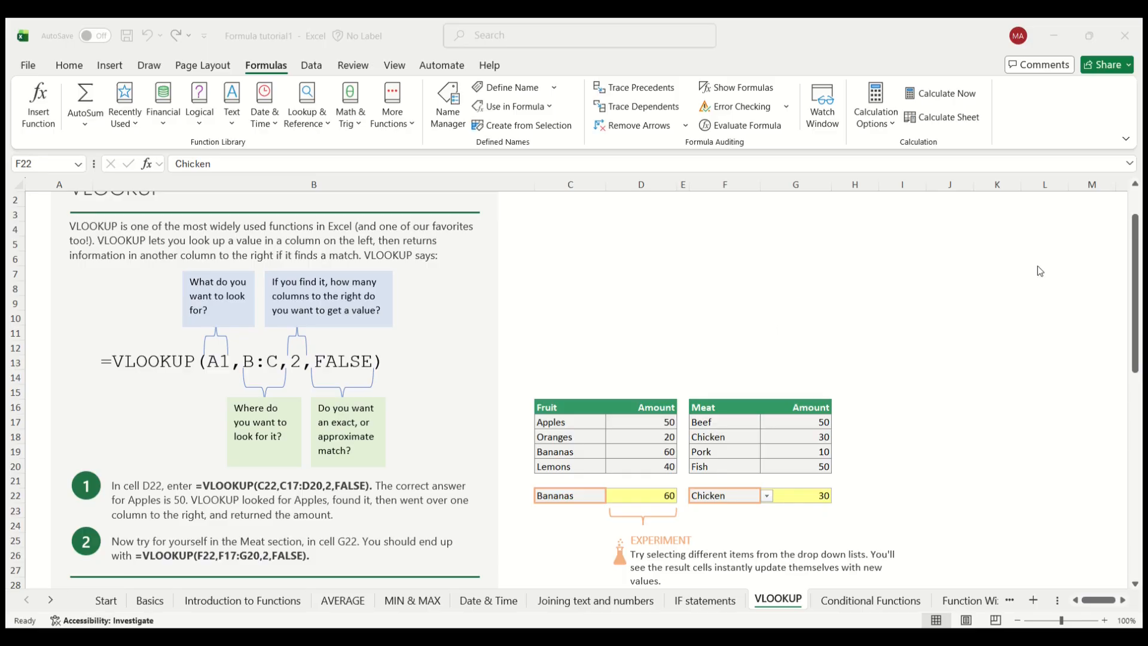
pyautogui.scroll(-2, 1140, 371)
pyautogui.moveTo(1144, 370); pyautogui.dragTo(1143, 504)
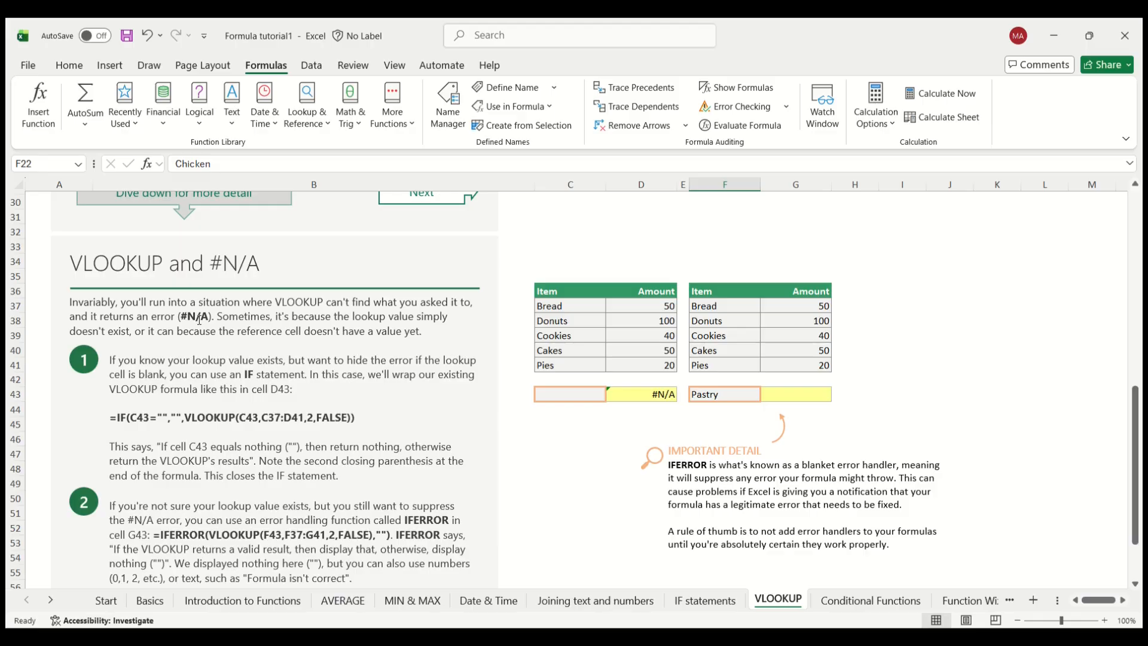
pyautogui.click(637, 397)
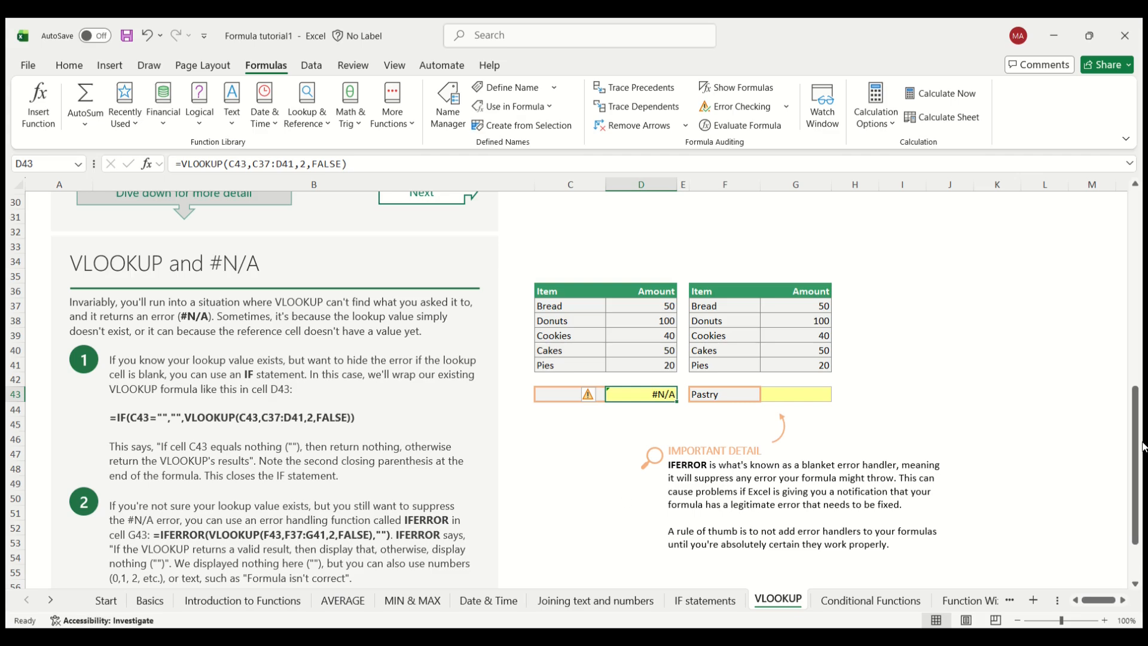
pyautogui.moveTo(1141, 477); pyautogui.dragTo(1143, 510)
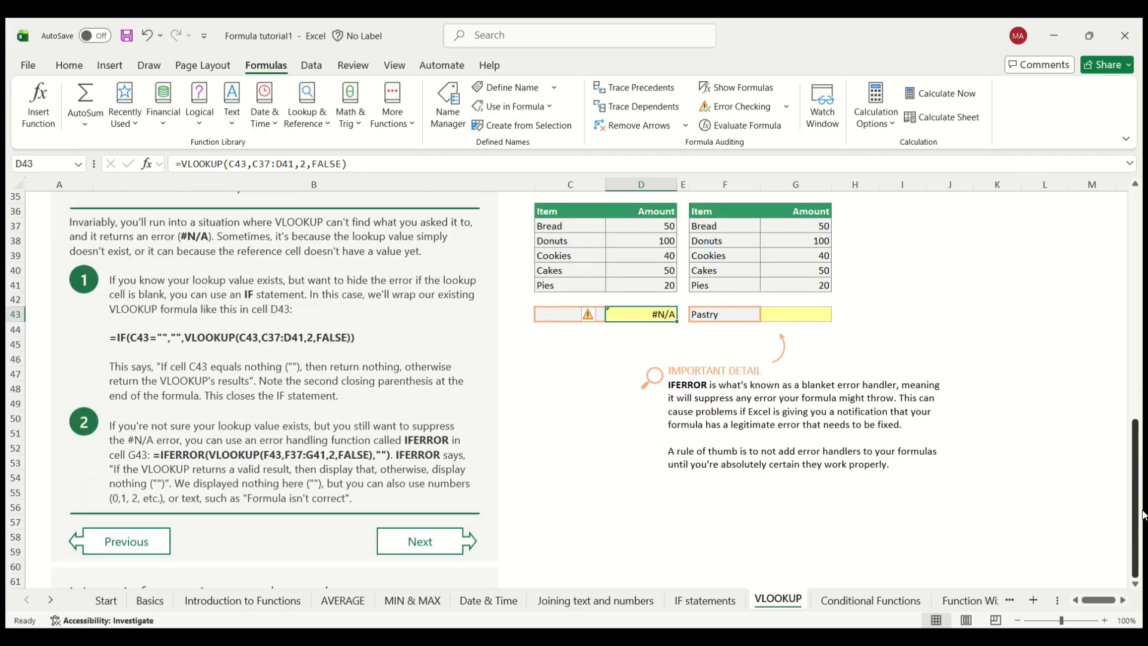
pyautogui.scroll(11, 1143, 514)
pyautogui.scroll(-3, 1142, 509)
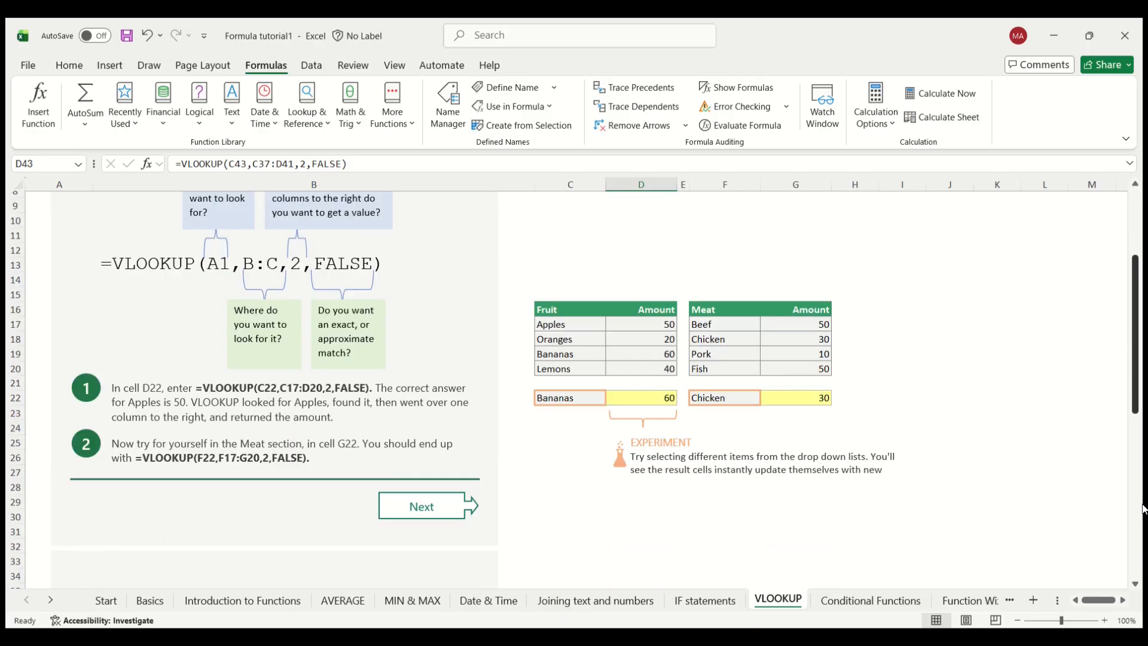
pyautogui.scroll(-8, 1142, 508)
pyautogui.scroll(11, 1142, 520)
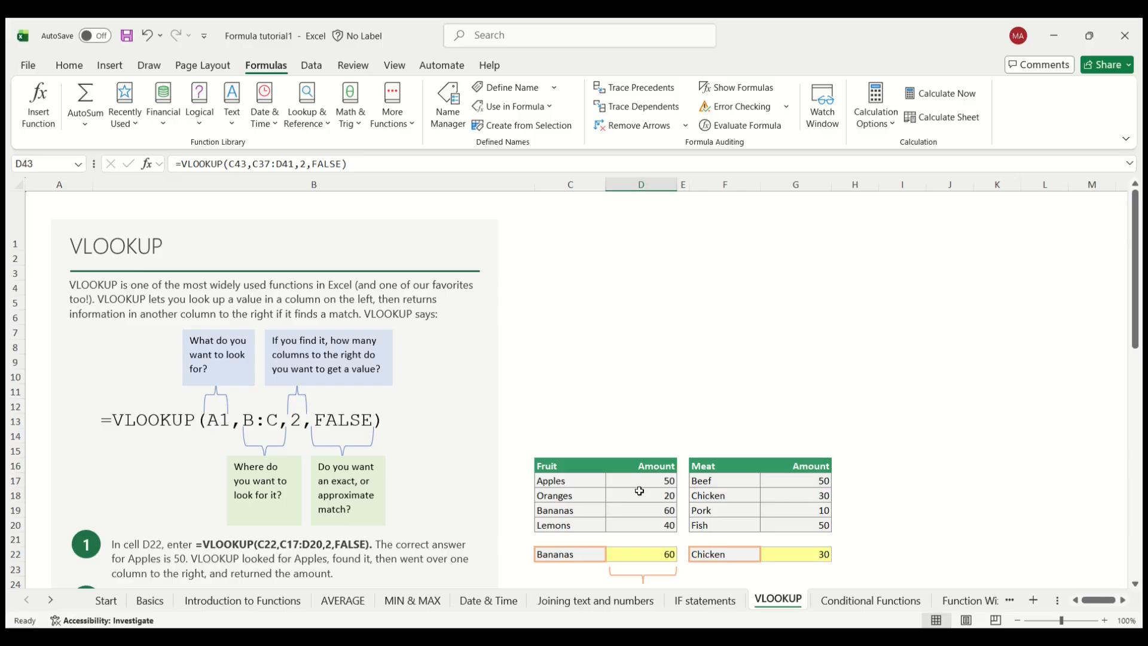
# Step: Switch to the User Master Sheet workbook and select the Last name, First name header cell
pyautogui.click(644, 636)
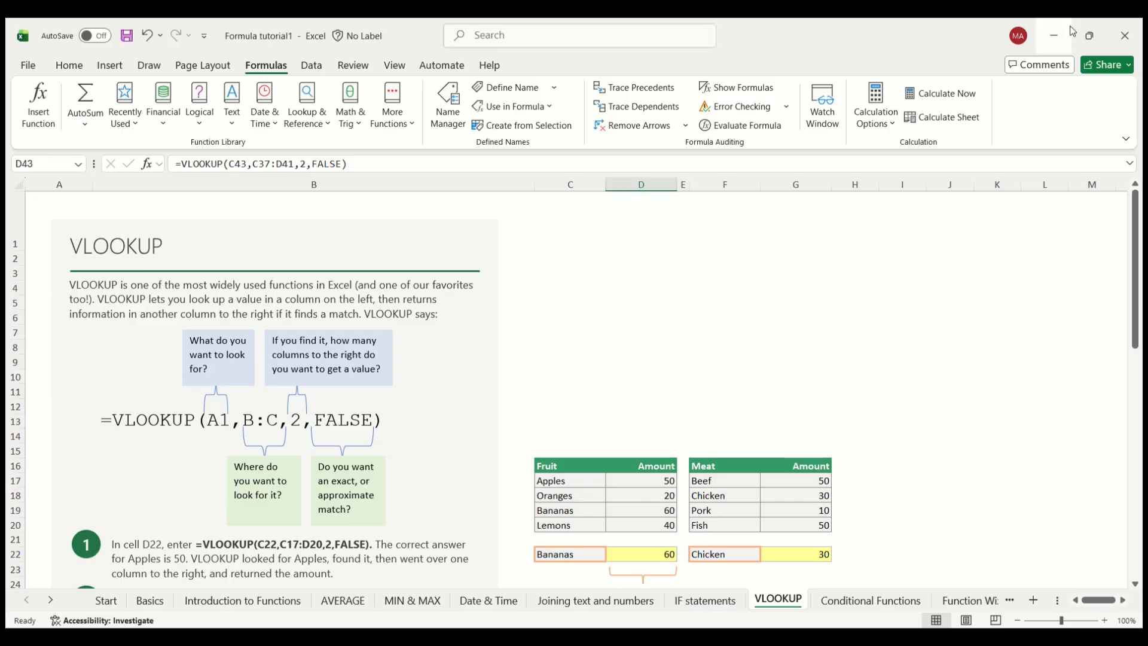
pyautogui.doubleClick(793, 27)
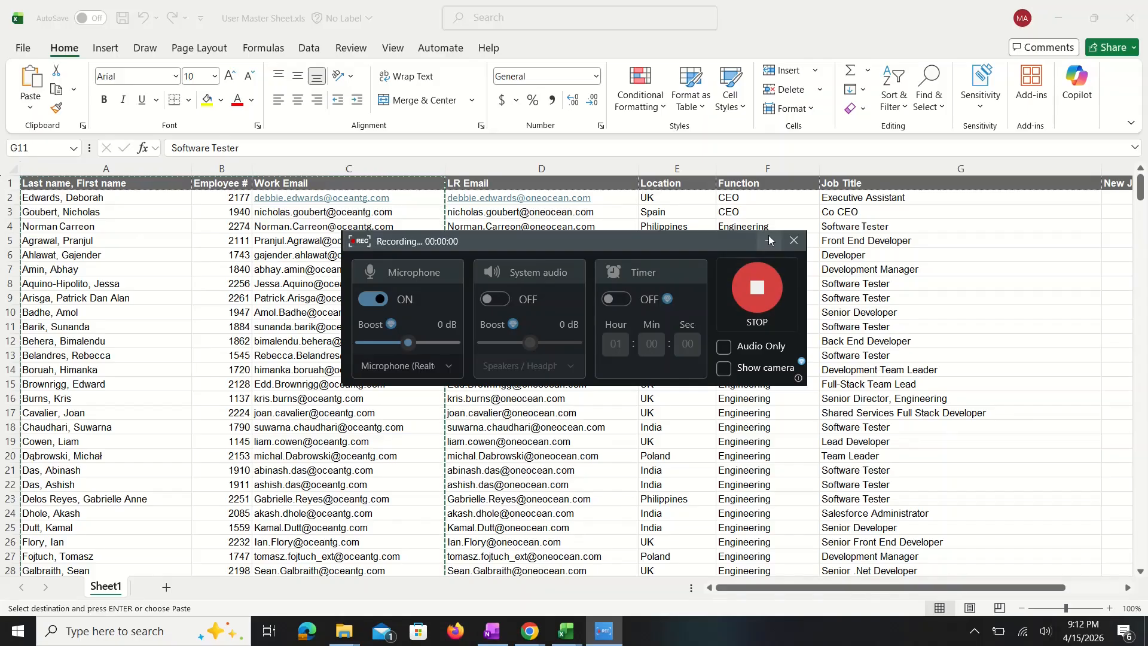
pyautogui.click(769, 240)
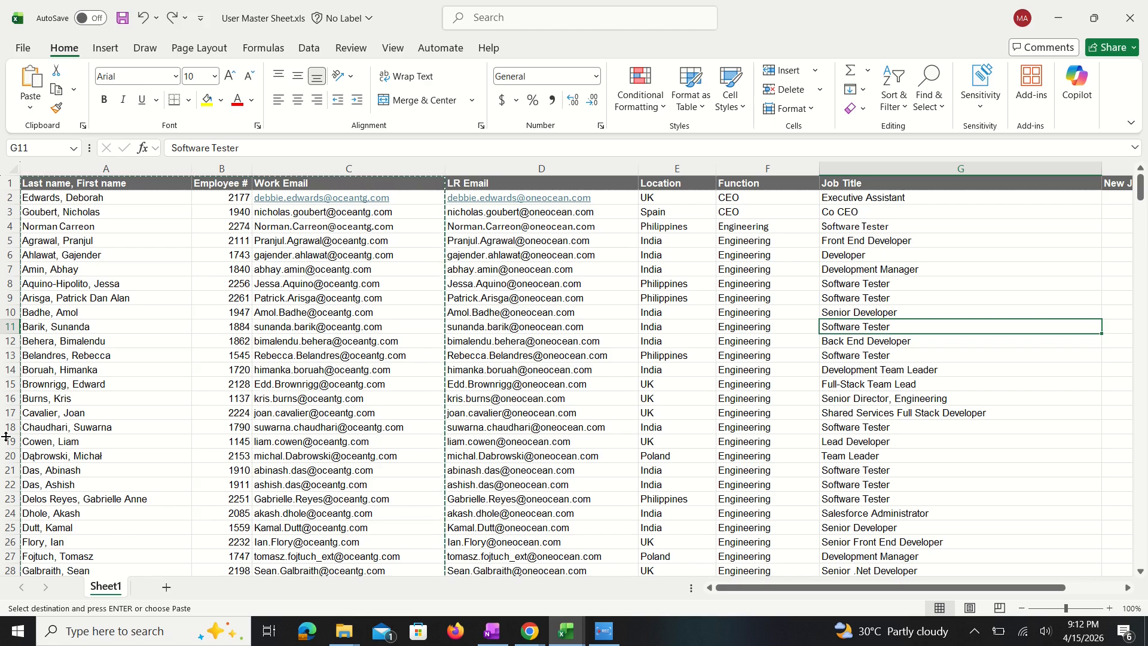
pyautogui.click(102, 184)
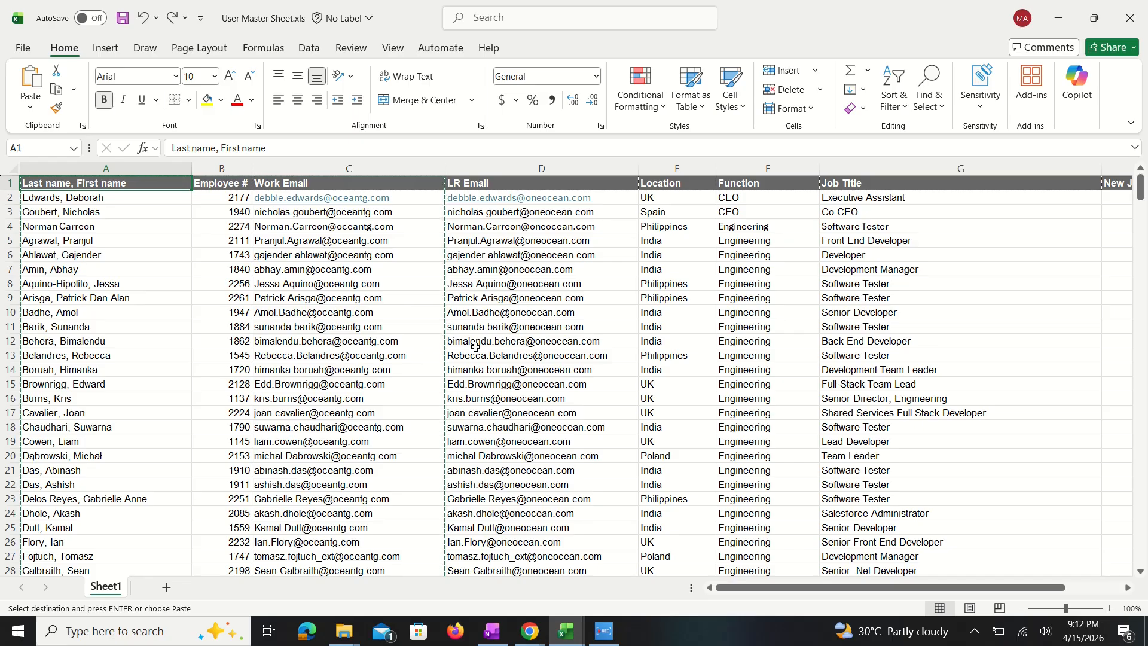
# Step: Launch Excel with the run command excel
pyautogui.press('super+r')
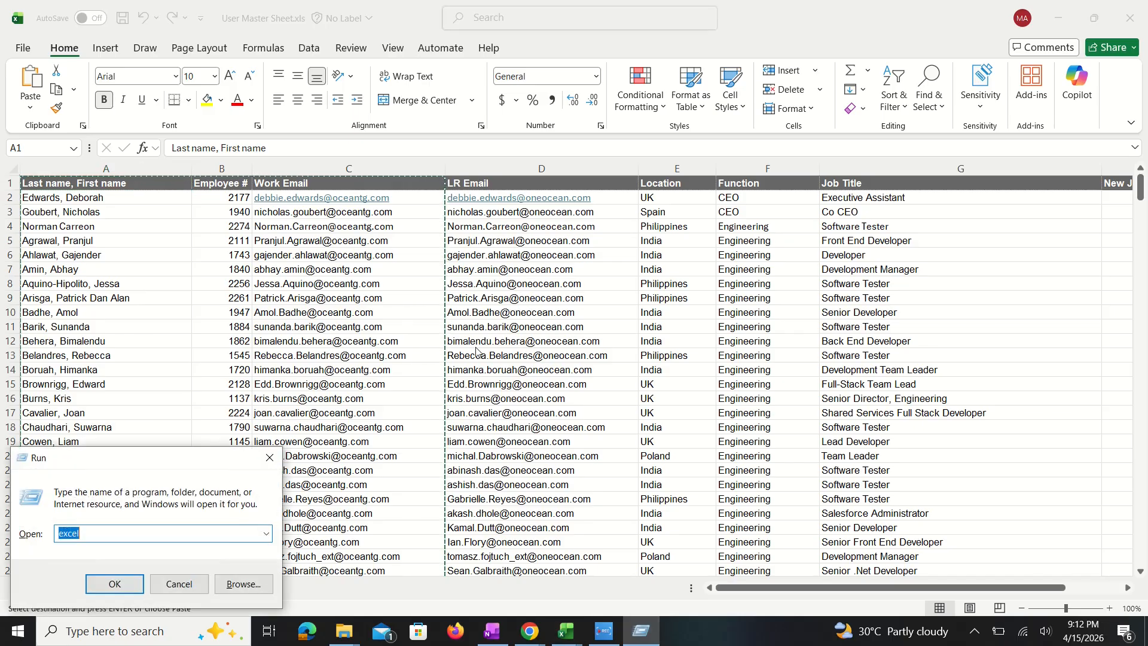
pyautogui.press('Return')
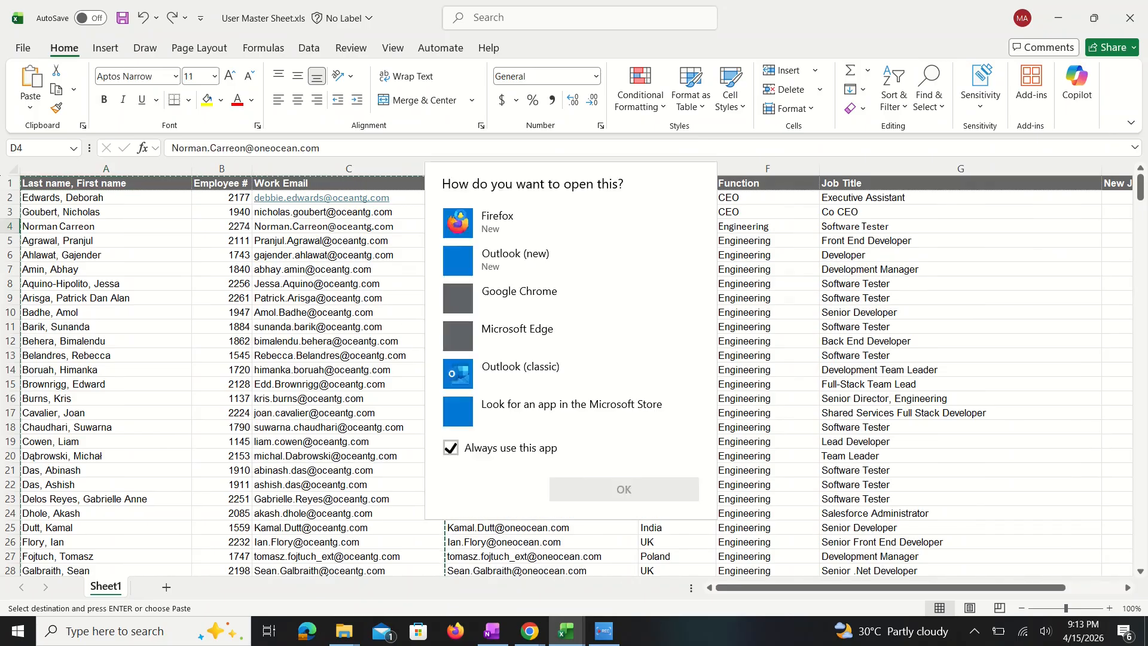
# Step: Delete the entire columns D through K, from LR Email to Leaving, in the User Master Sheet
pyautogui.moveTo(513, 191); pyautogui.dragTo(1056, 181)
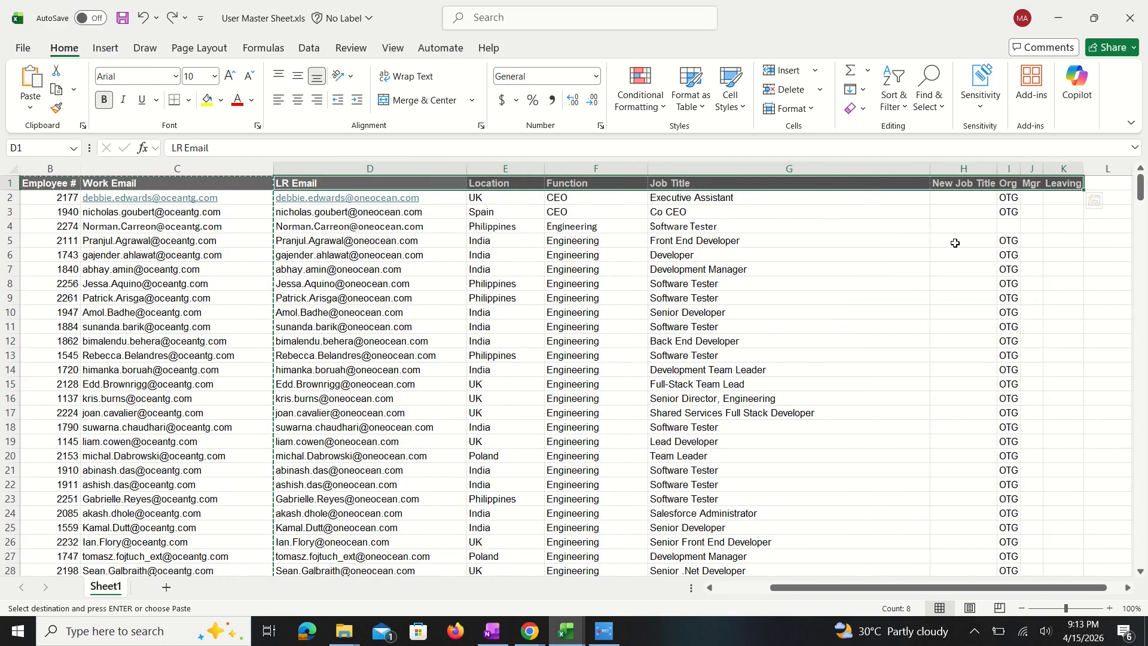
pyautogui.hotkey('ctrl', '-')
pyautogui.click(856, 212)
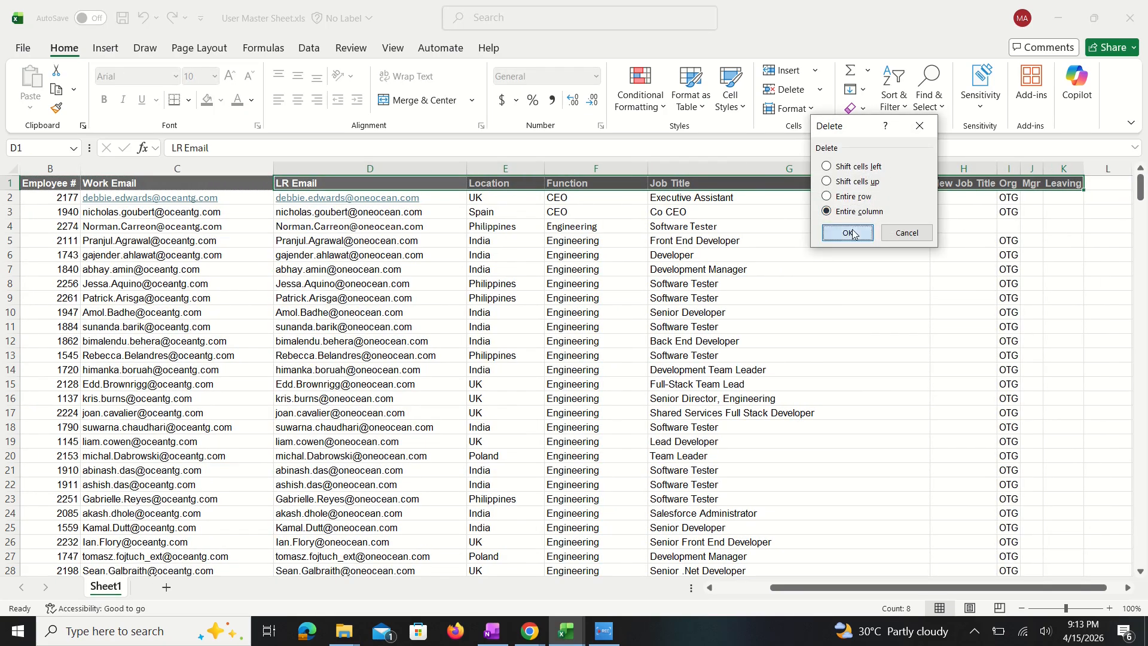
pyautogui.click(848, 233)
pyautogui.moveTo(895, 588); pyautogui.dragTo(215, 357)
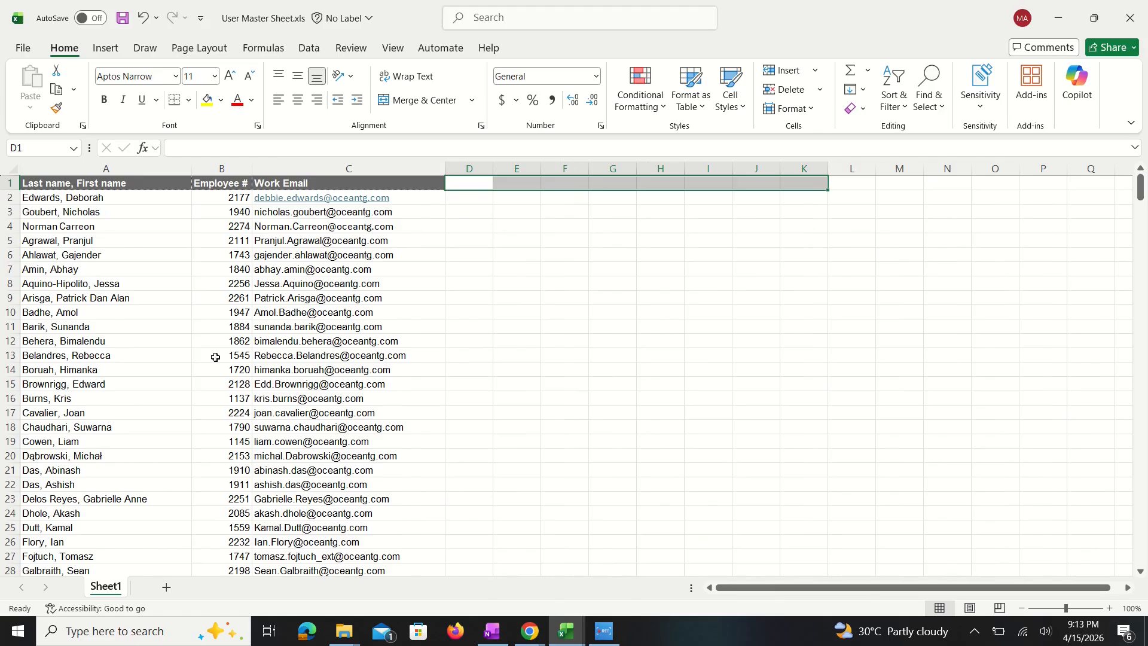
# Step: Copy the remaining name, employee number and work email table into a new blank workbook
pyautogui.click(130, 209)
pyautogui.hotkey('ctrl', 'a')
pyautogui.hotkey('ctrl', 'c')
pyautogui.hotkey('ctrl', 'n')
pyautogui.hotkey('ctrl', 'v')
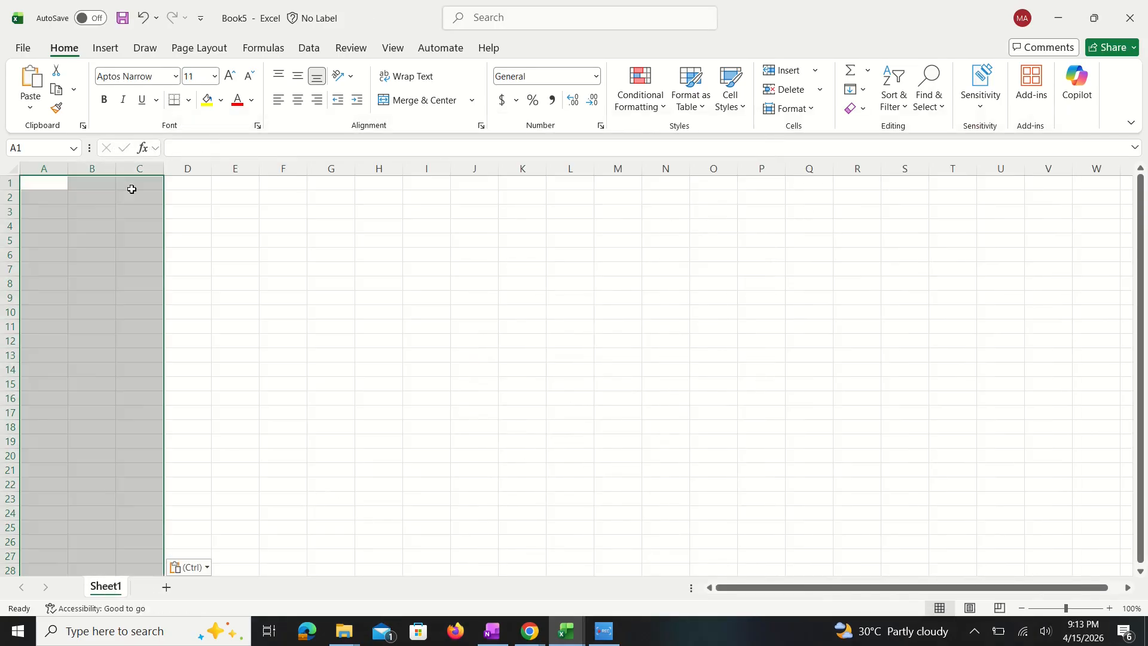
# Step: Delete the entire Employee # column from the pasted table and fit column A to its contents
pyautogui.click(108, 189)
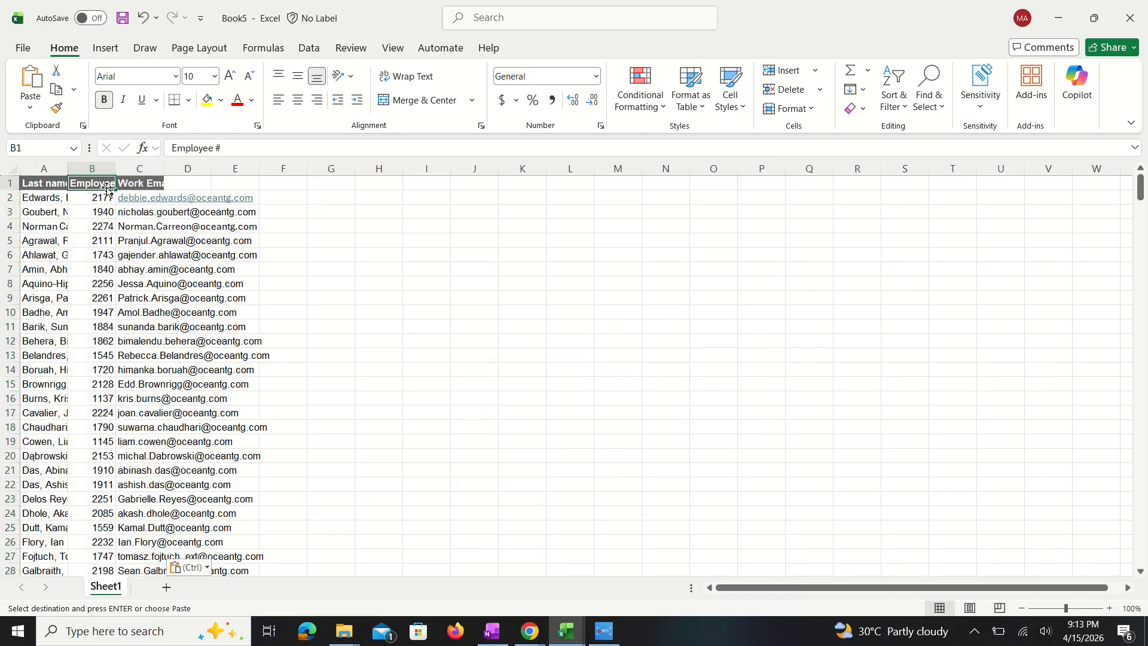
pyautogui.hotkey('ctrl', '-')
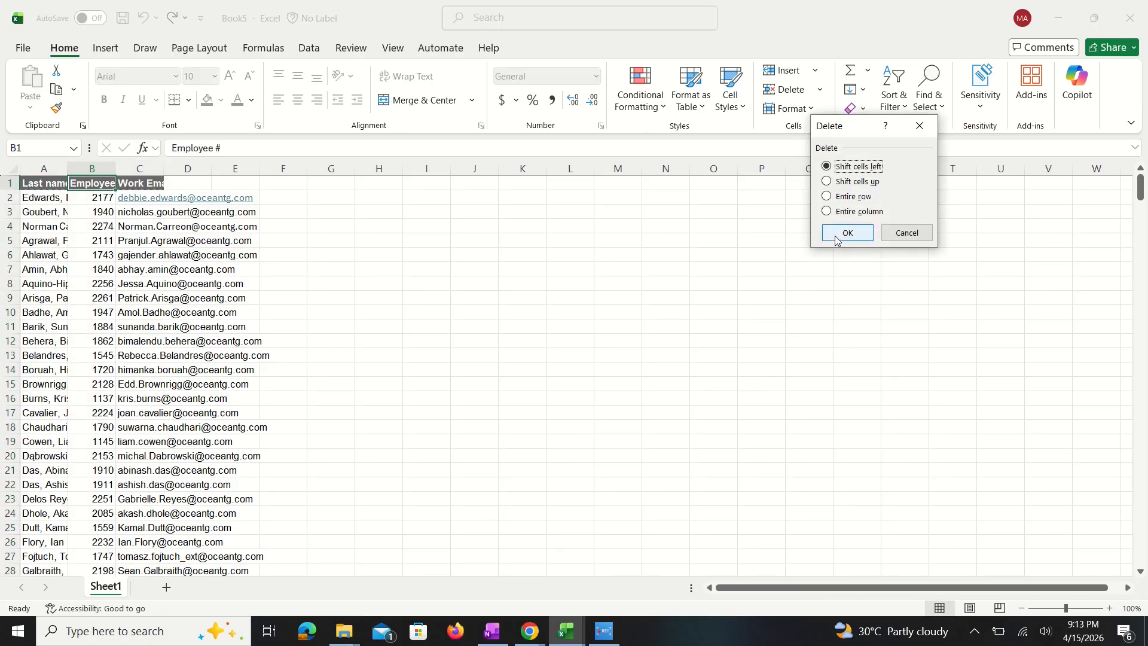
pyautogui.click(859, 213)
pyautogui.click(865, 239)
pyautogui.doubleClick(68, 169)
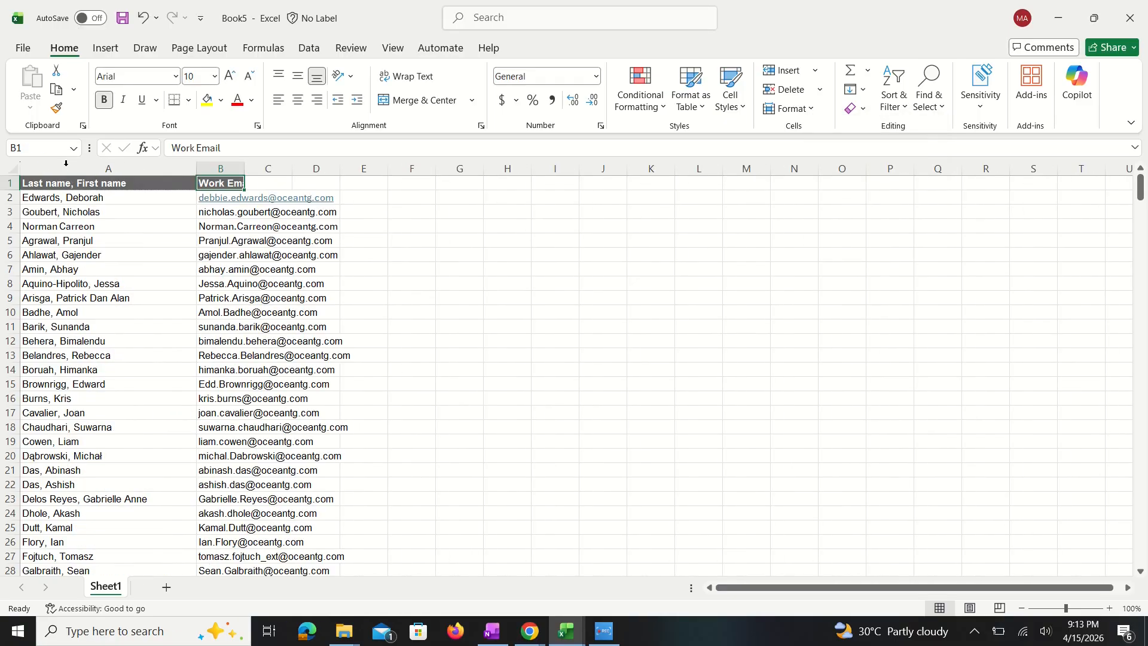
# Step: Insert a column before Work Email with the header Emp Code, and fit the Work Email column to its contents
pyautogui.click(232, 169)
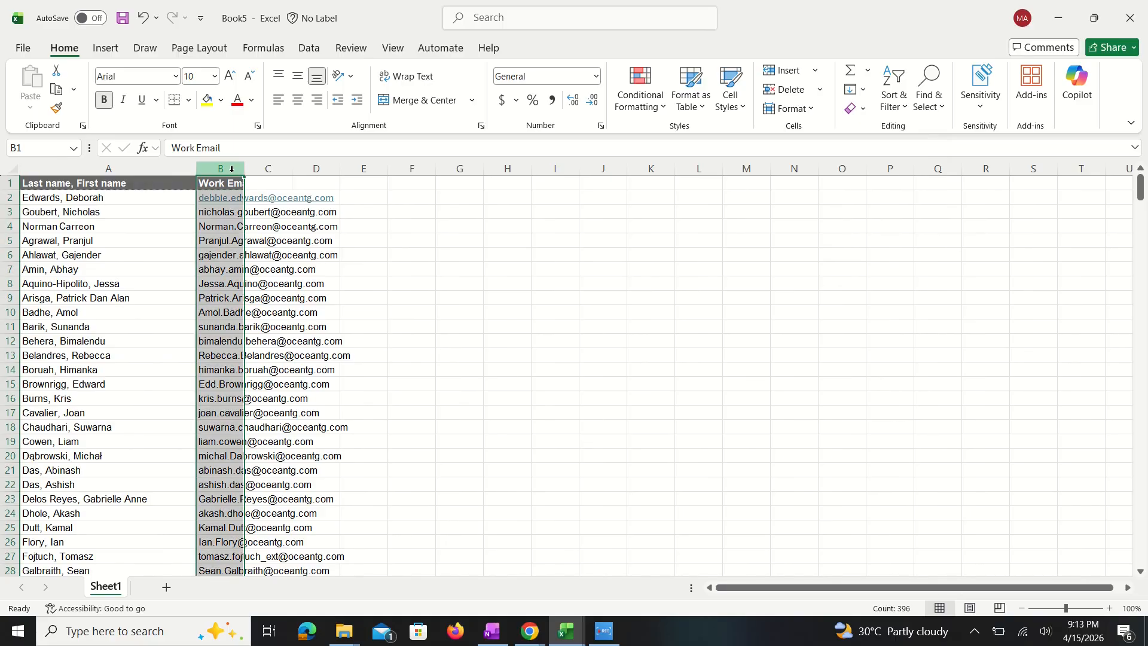
pyautogui.hotkey('ctrl', 'shift', '=')
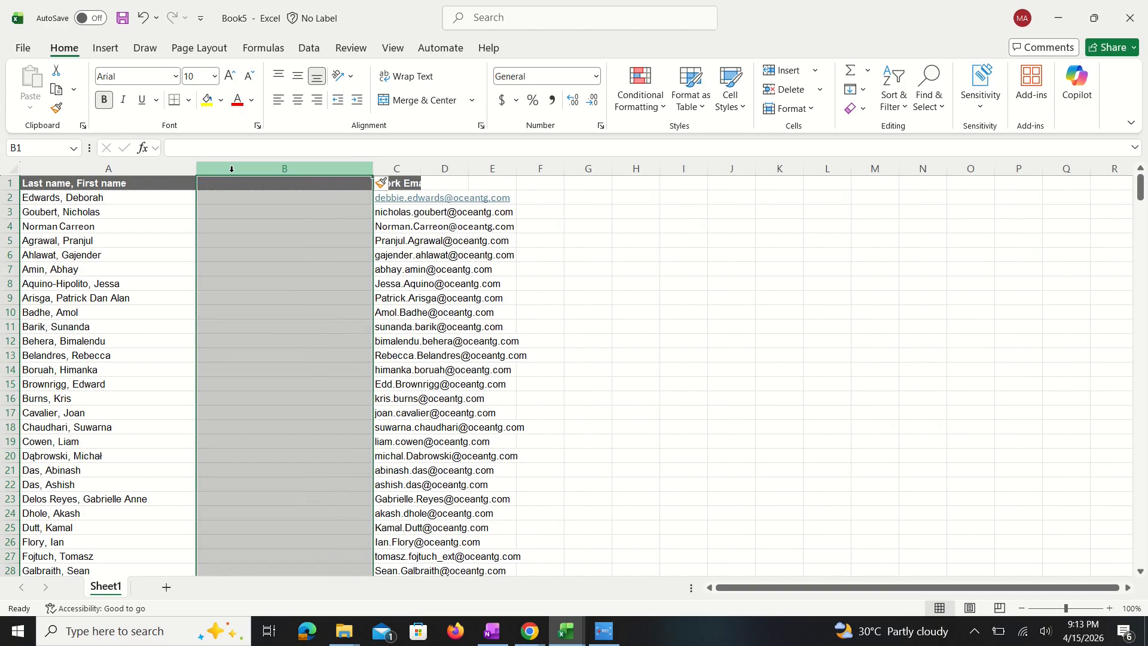
pyautogui.click(384, 294)
pyautogui.click(288, 187)
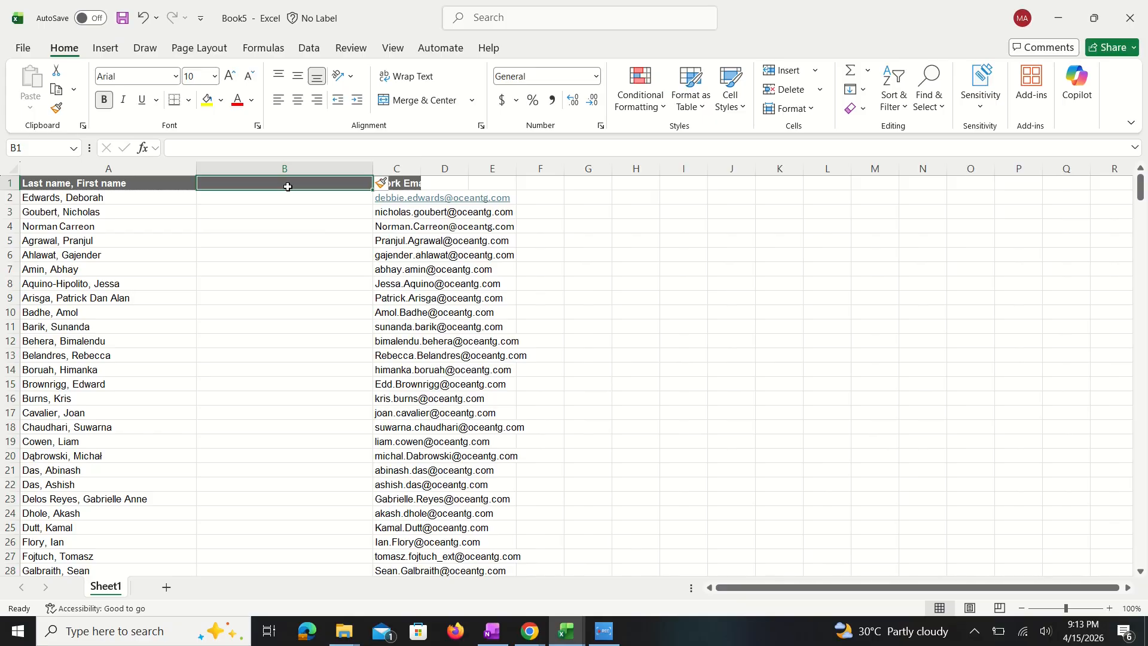
pyautogui.write('Emp Code')
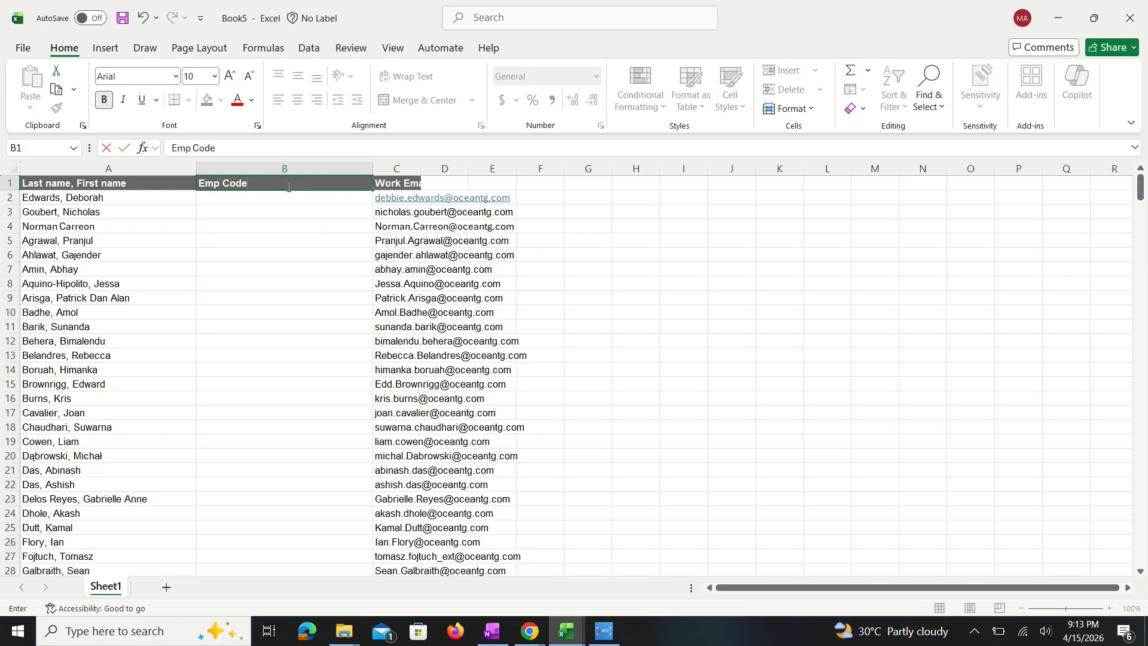
pyautogui.click(646, 358)
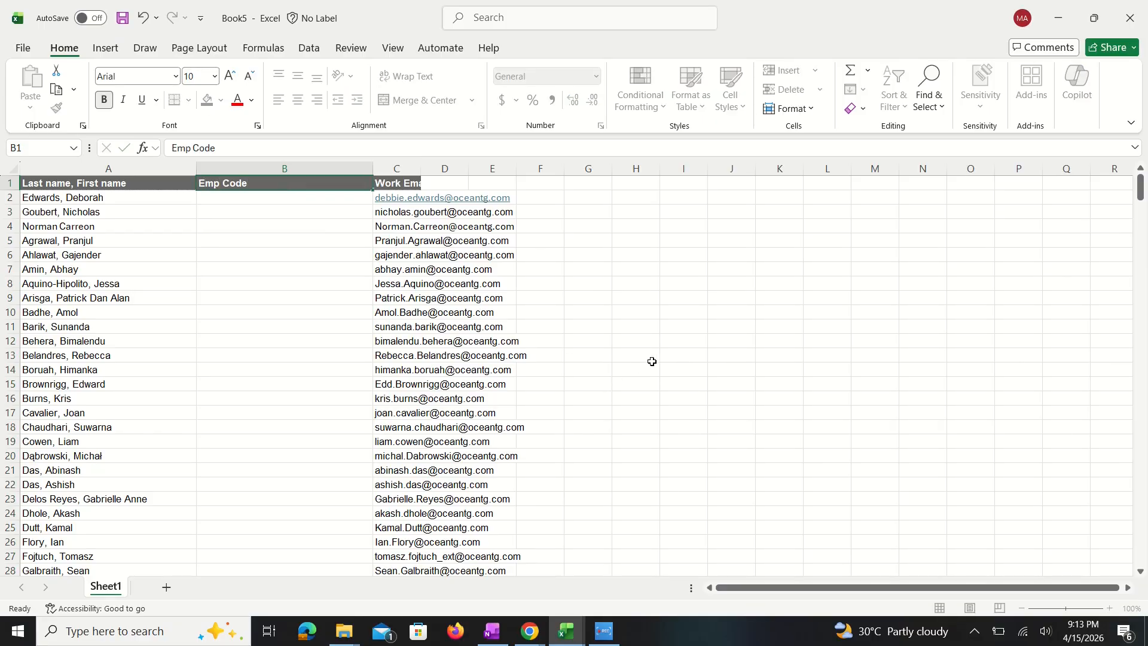
pyautogui.doubleClick(427, 169)
pyautogui.click(246, 287)
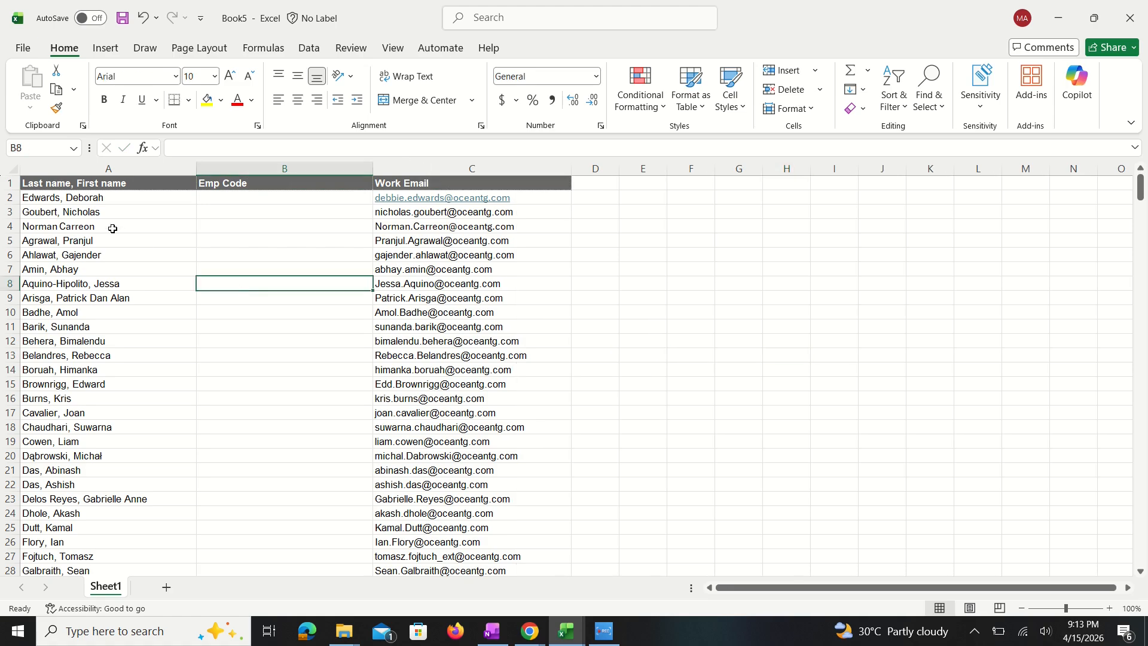
# Step: Move the records in A3:C8 to the first empty row below the list, starting at A397
pyautogui.moveTo(110, 213); pyautogui.dragTo(438, 276)
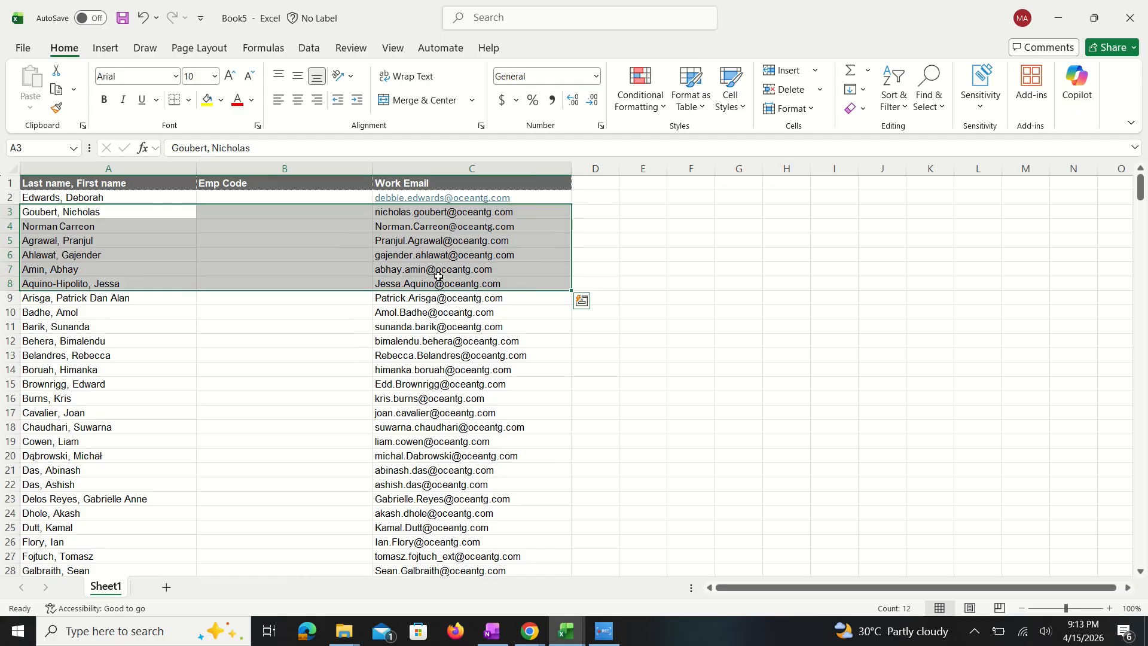
pyautogui.hotkey('ctrl', 'c')
pyautogui.moveTo(1141, 190); pyautogui.dragTo(1121, 609)
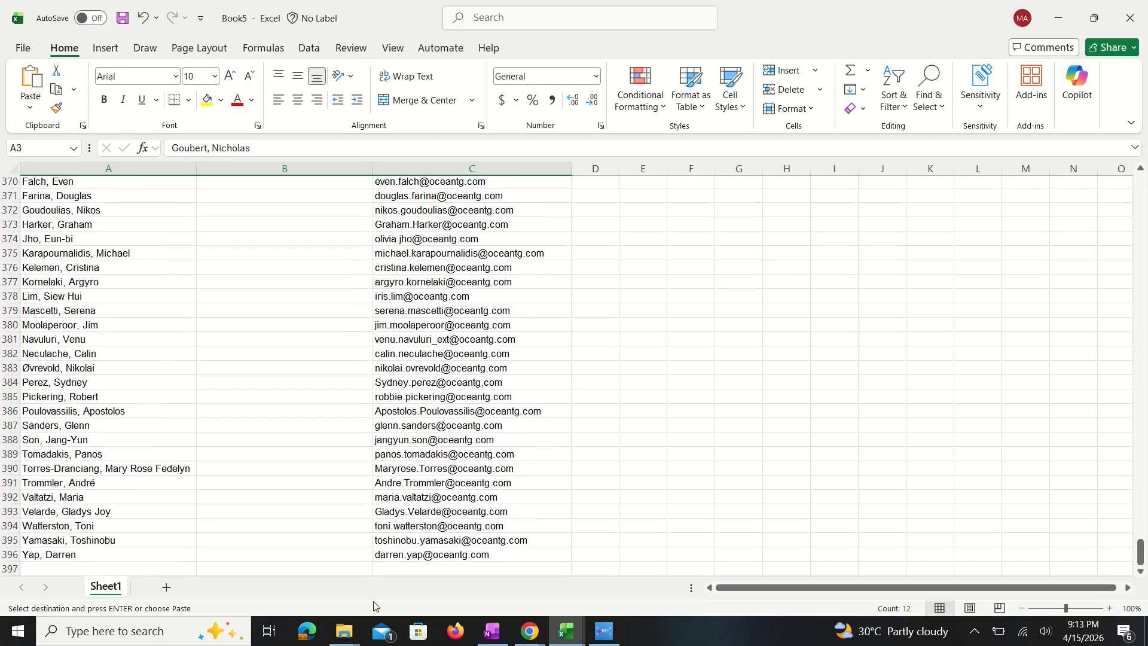
pyautogui.click(67, 570)
pyautogui.press('Return')
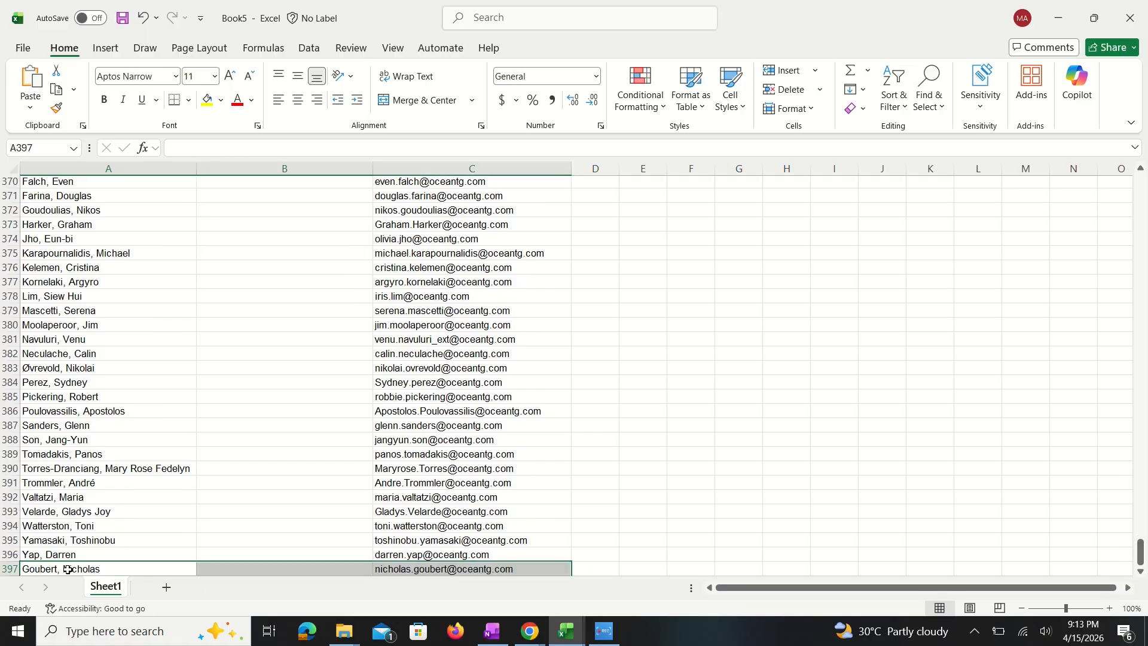
# Step: Delete the emptied rows 3 to 8 as entire rows so the employee list has no gap
pyautogui.moveTo(1140, 549); pyautogui.dragTo(1140, 179)
pyautogui.moveTo(55, 210); pyautogui.dragTo(59, 280)
pyautogui.rightClick(66, 275)
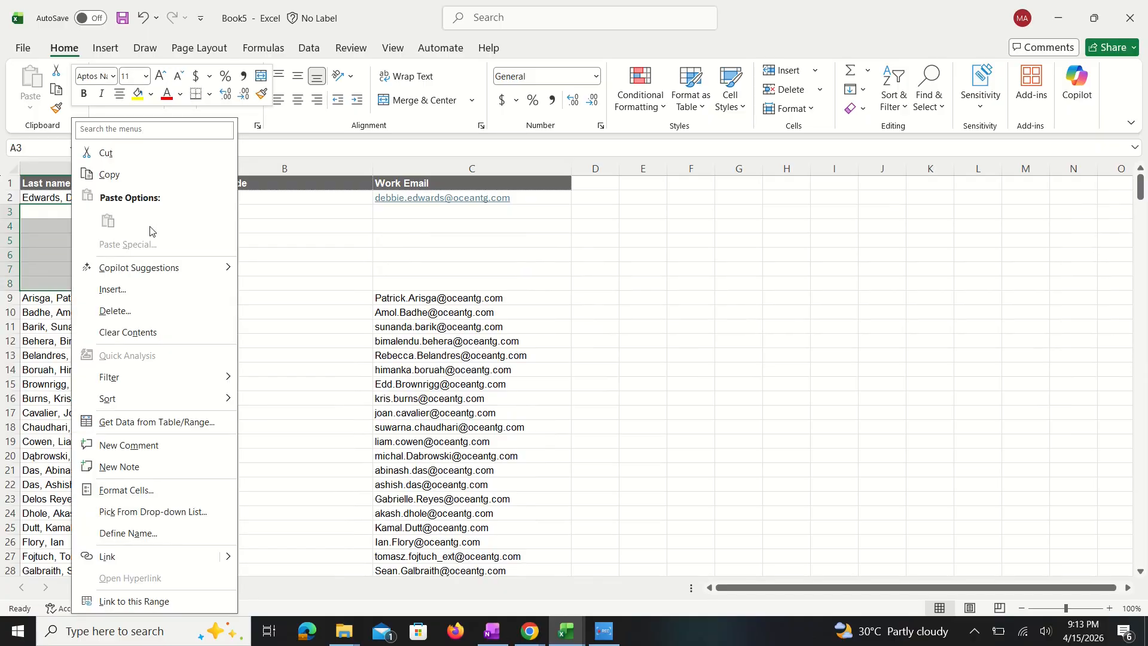
pyautogui.press('Escape')
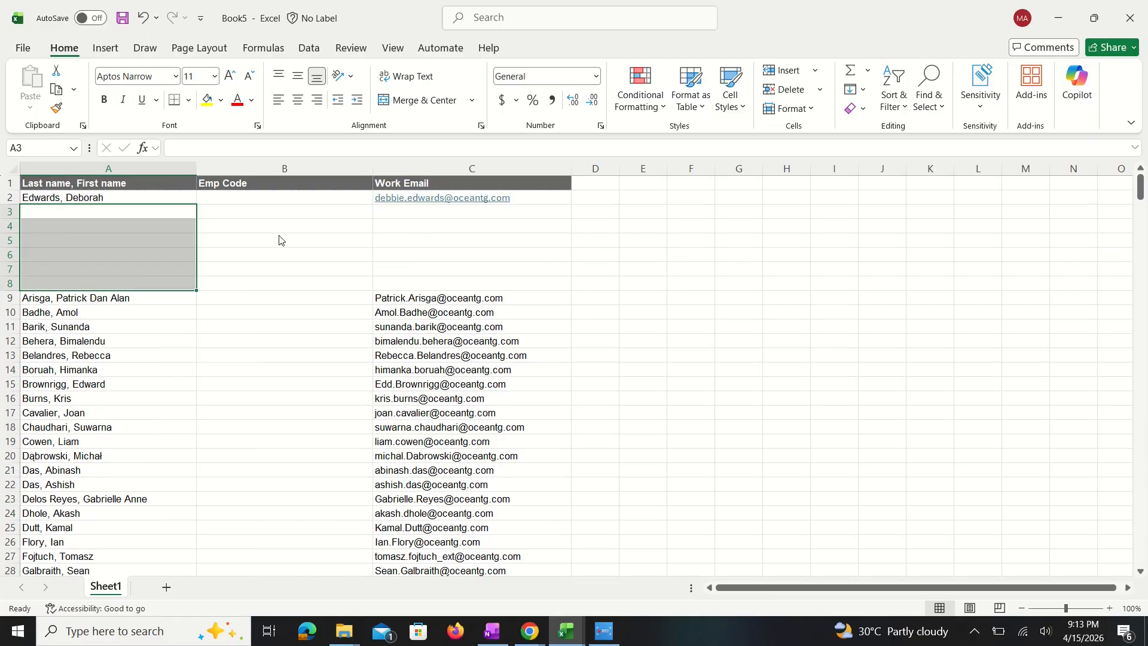
pyautogui.hotkey('ctrl', '-')
pyautogui.click(854, 196)
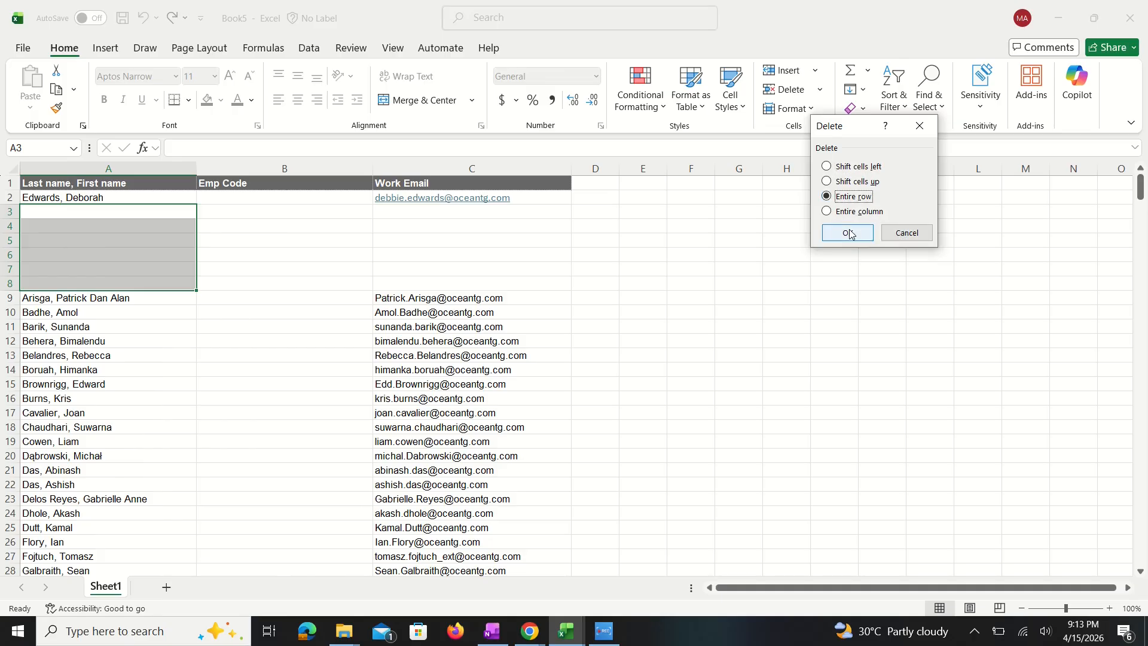
pyautogui.click(847, 233)
pyautogui.click(123, 241)
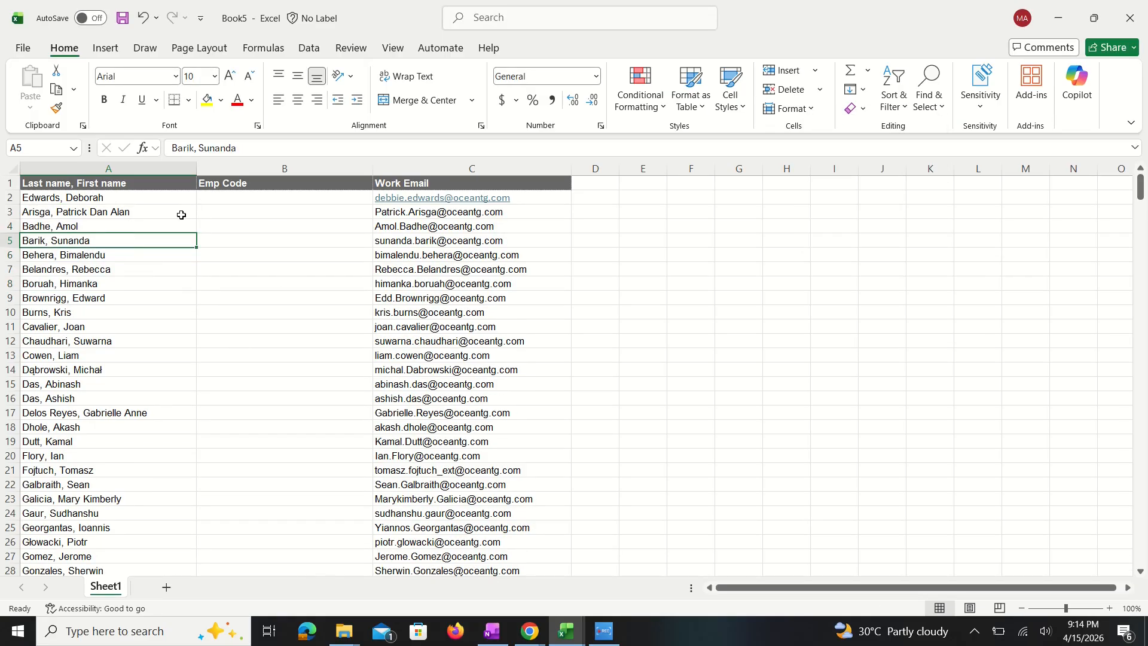
# Step: Compare the Employee # column in User Master Sheet.xls with the empty Emp Code column in Book5
pyautogui.hotkey('alt', 'Tab')
pyautogui.hotkey('alt', 'Tab')
pyautogui.hotkey('alt', 'Tab')
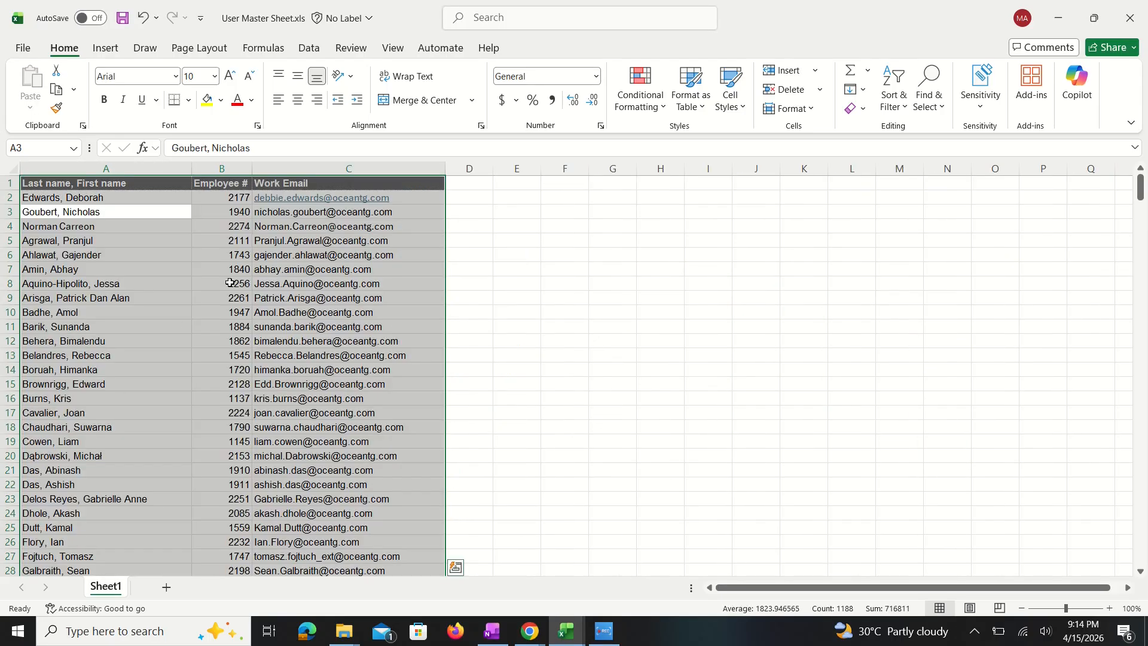
pyautogui.click(229, 256)
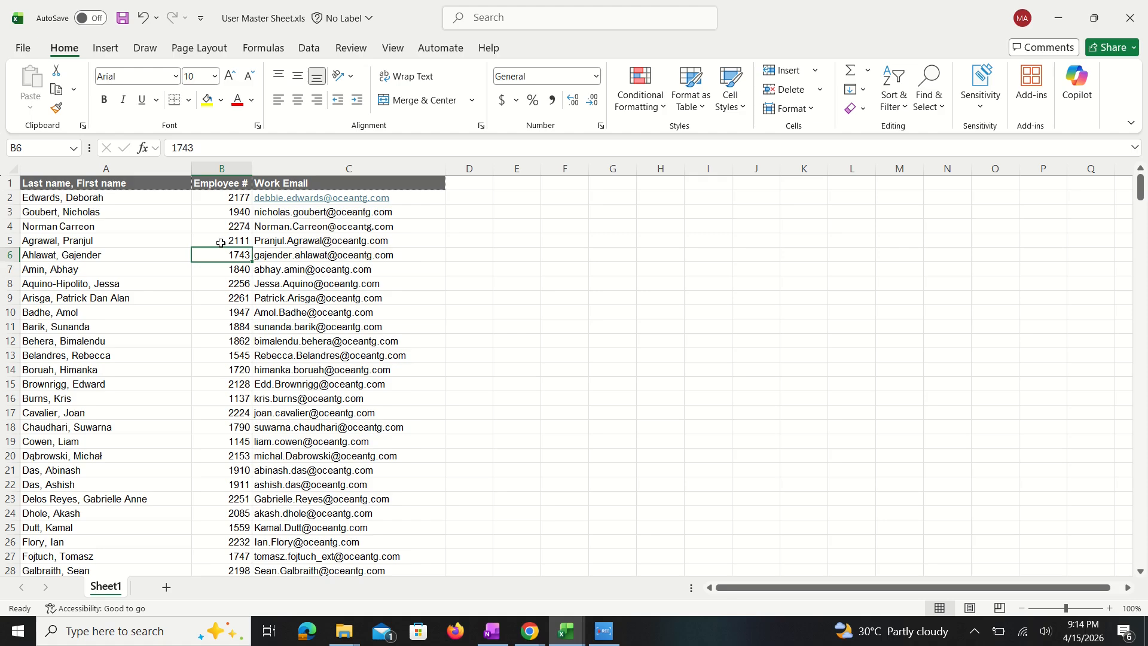
pyautogui.hotkey('alt', 'Tab')
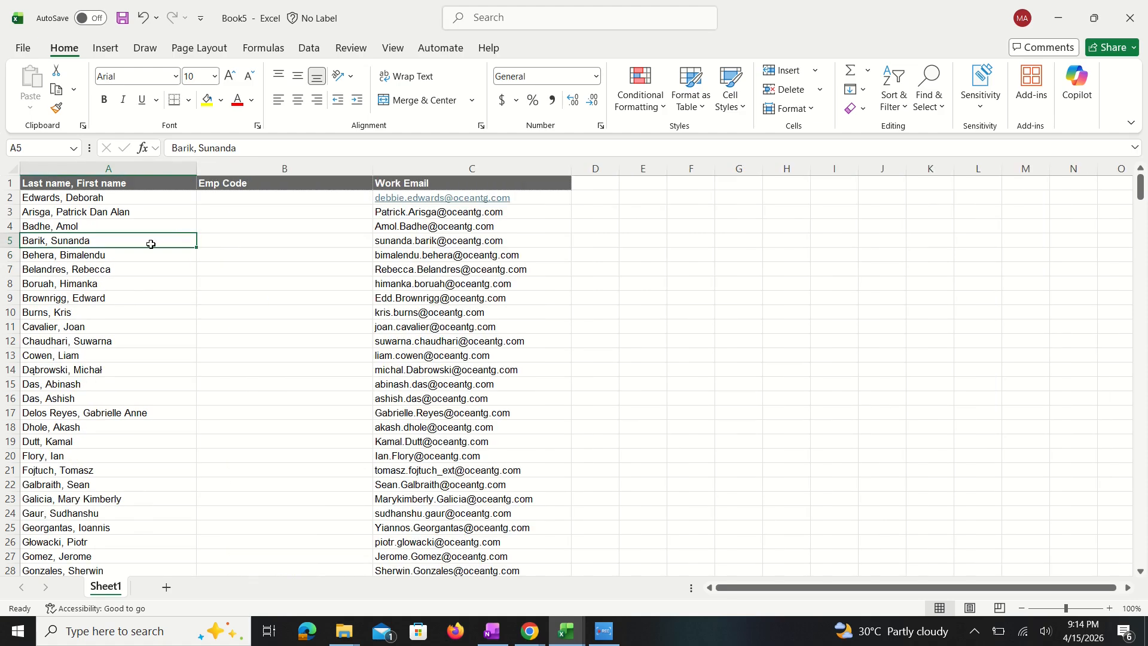
pyautogui.hotkey('alt', 'Tab')
pyautogui.hotkey('alt', 'Tab')
# Step: Start a VLOOKUP in B2 of the Emp Code column with A2:A396 as the lookup value
pyautogui.click(228, 197)
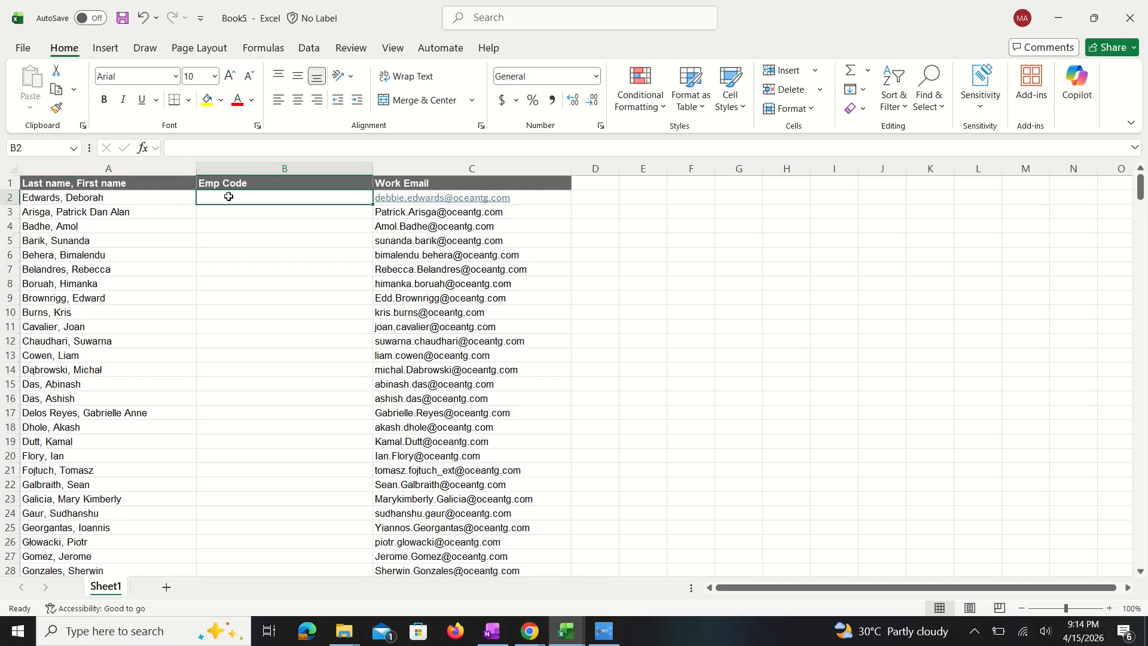
pyautogui.click(263, 48)
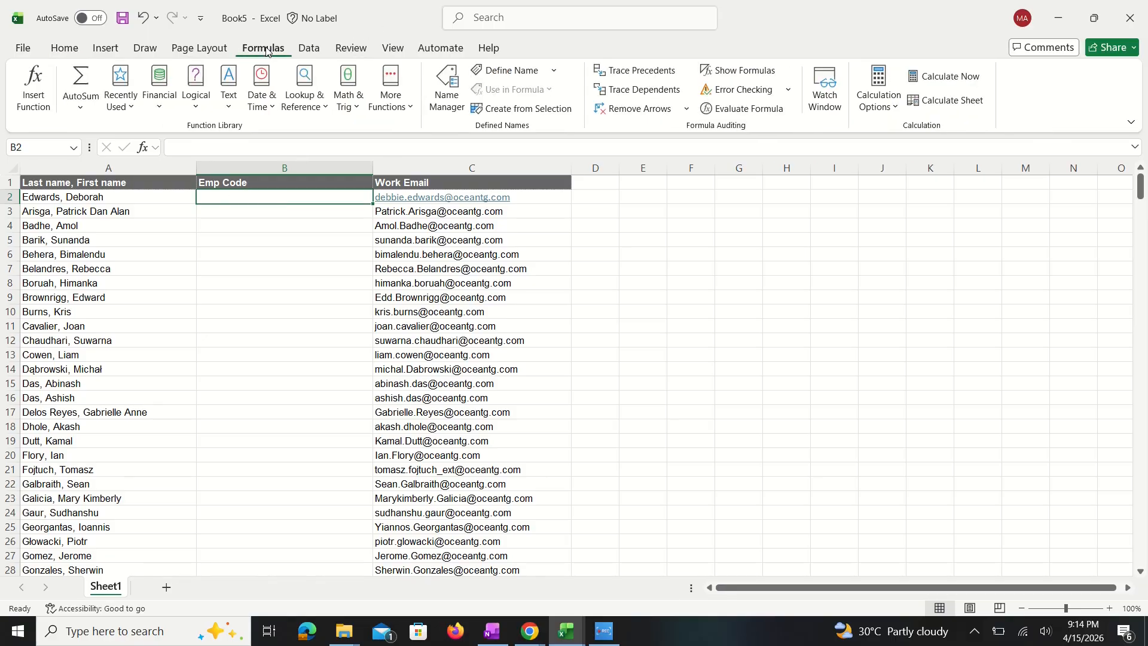
pyautogui.click(323, 107)
pyautogui.scroll(-7, 359, 500)
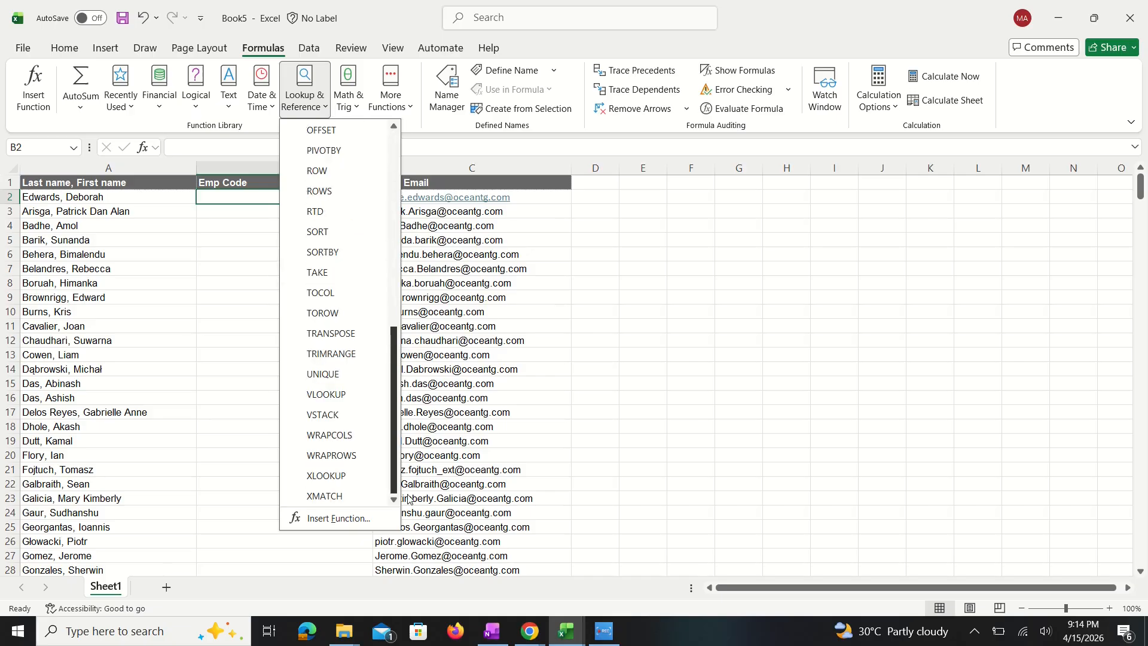
pyautogui.click(334, 395)
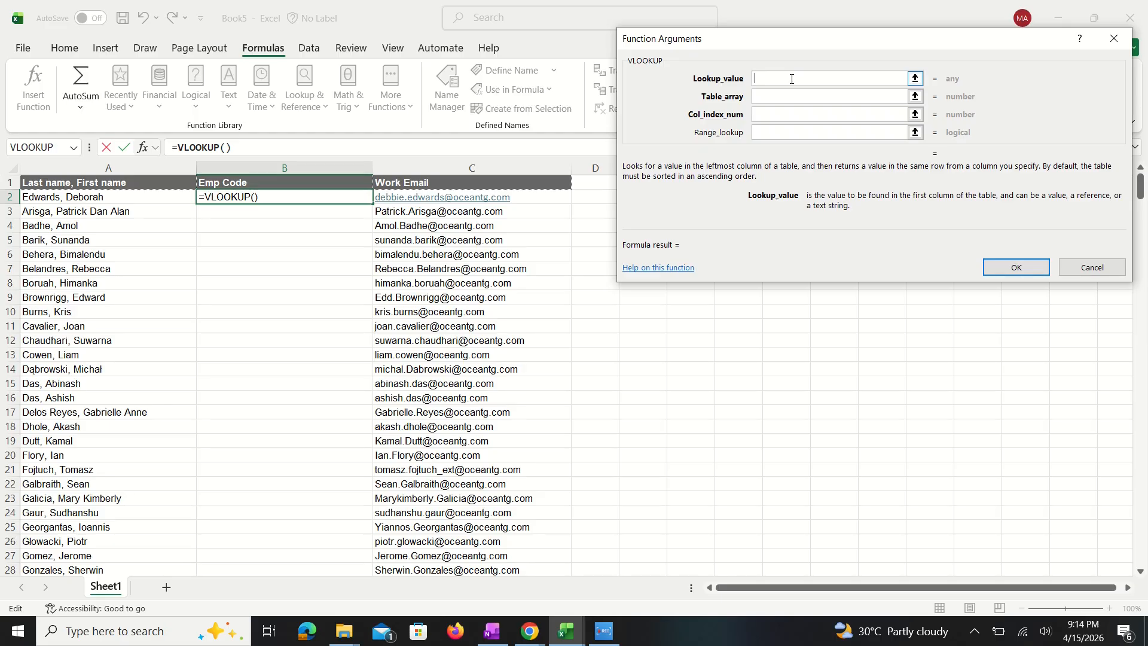
pyautogui.moveTo(60, 195); pyautogui.dragTo(72, 470)
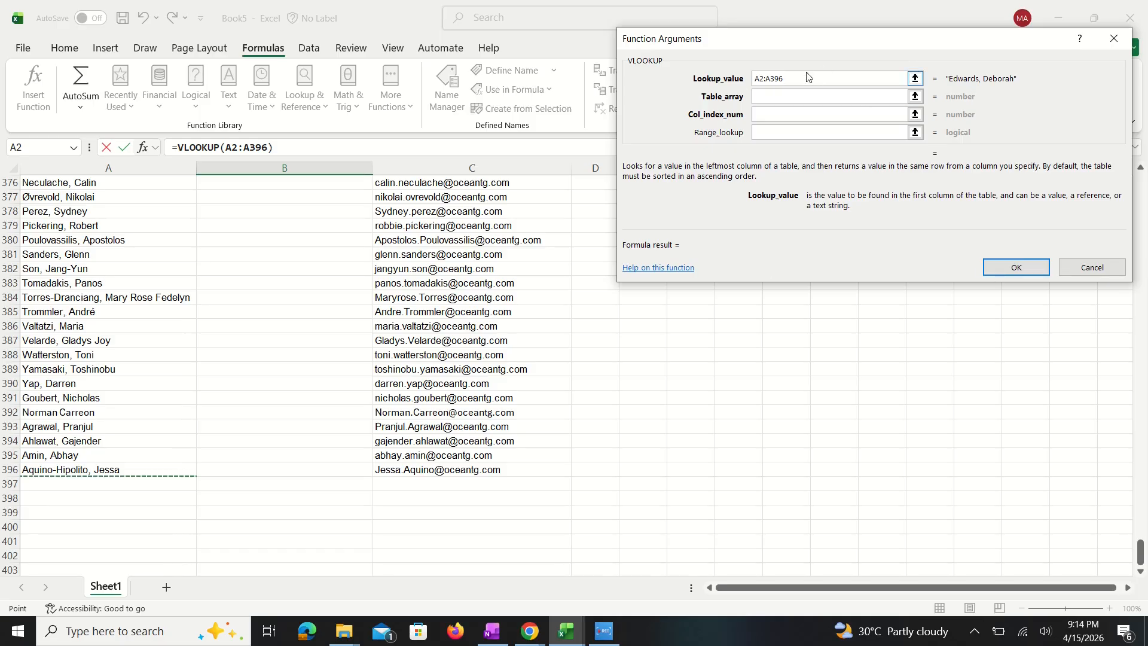
# Step: Set the VLOOKUP table array to $A$2:$C$396 on Sheet1 of User Master Sheet.xls
pyautogui.click(799, 96)
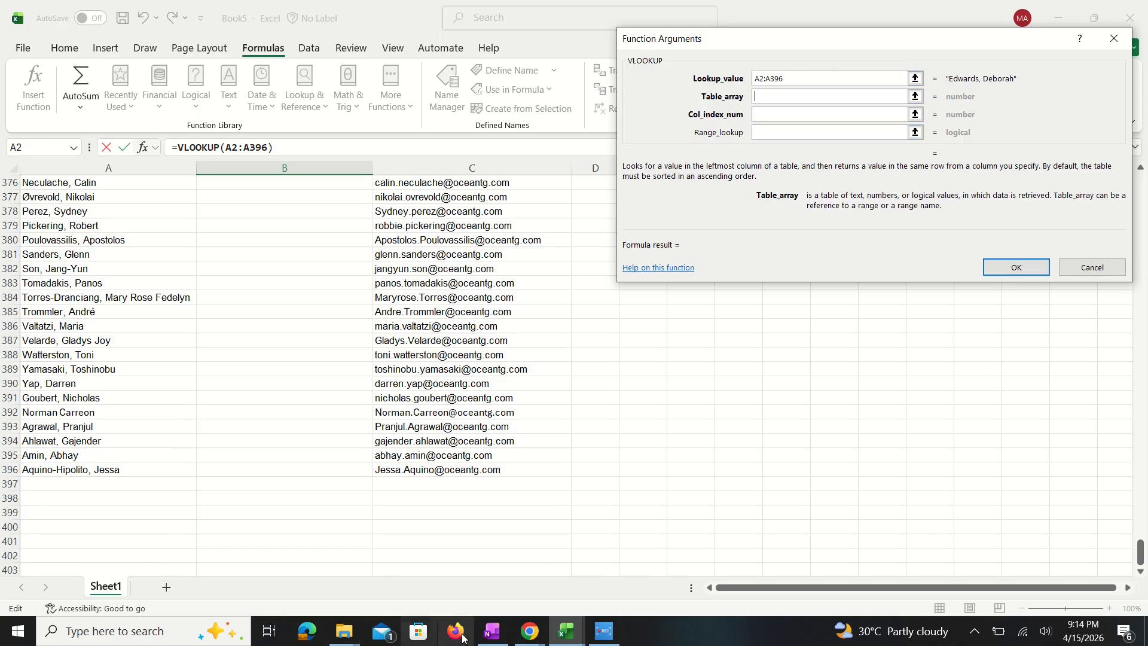
pyautogui.moveTo(566, 632)
pyautogui.moveTo(445, 592)
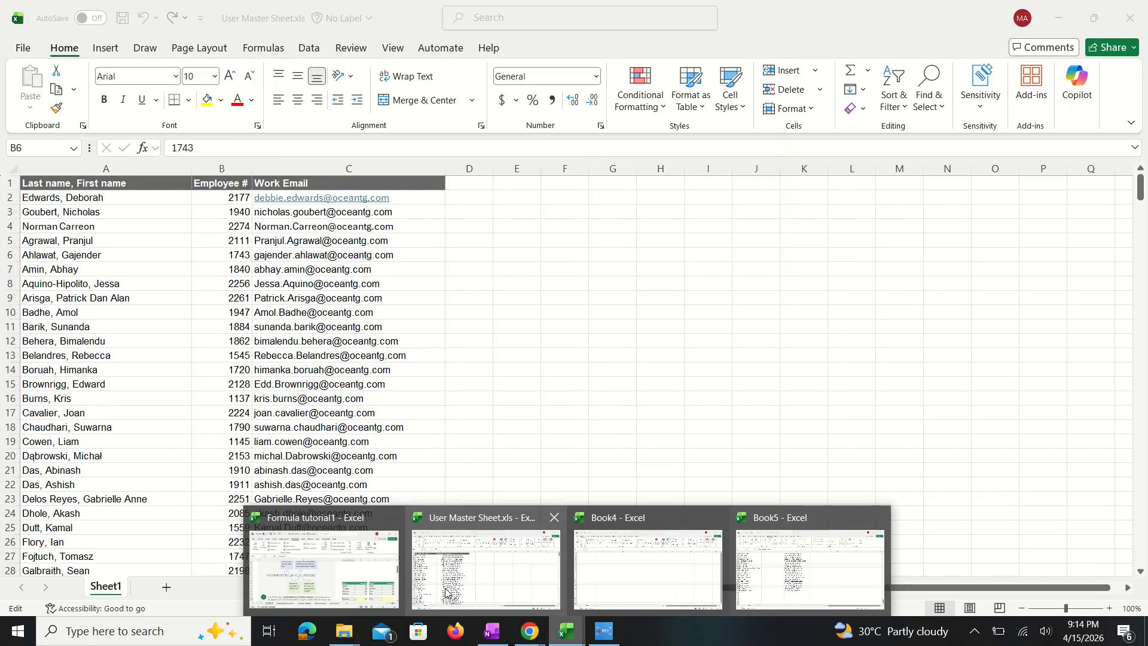
pyautogui.moveTo(29, 199); pyautogui.dragTo(298, 544)
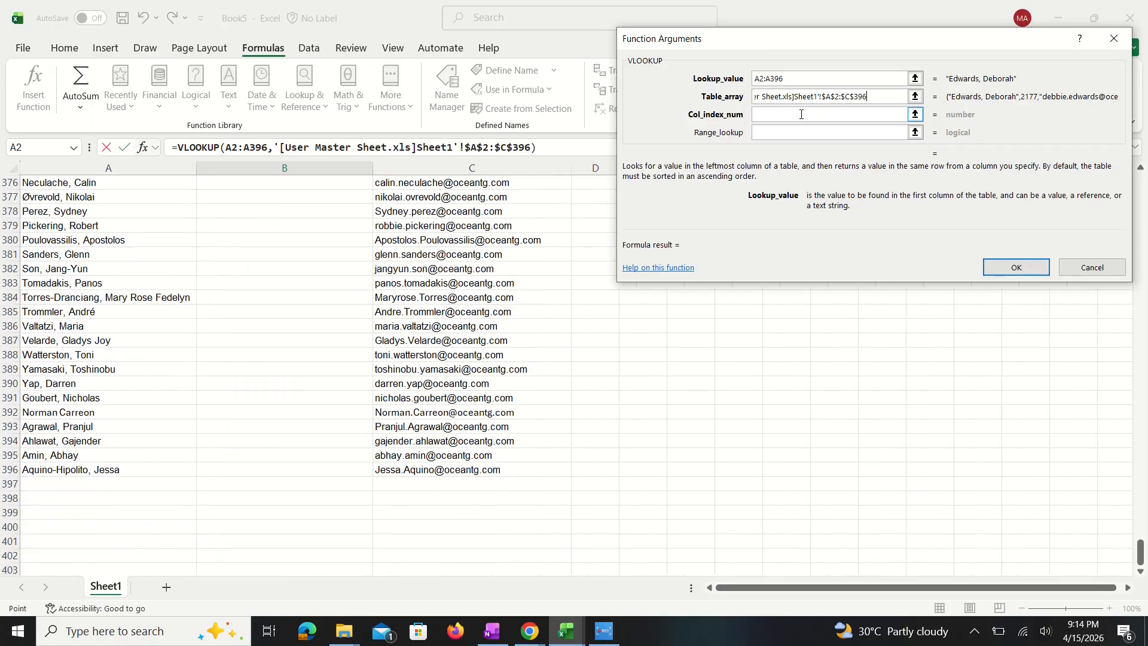
# Step: Set the column index to 2 and the range lookup to FALSE, and complete the VLOOKUP
pyautogui.click(802, 115)
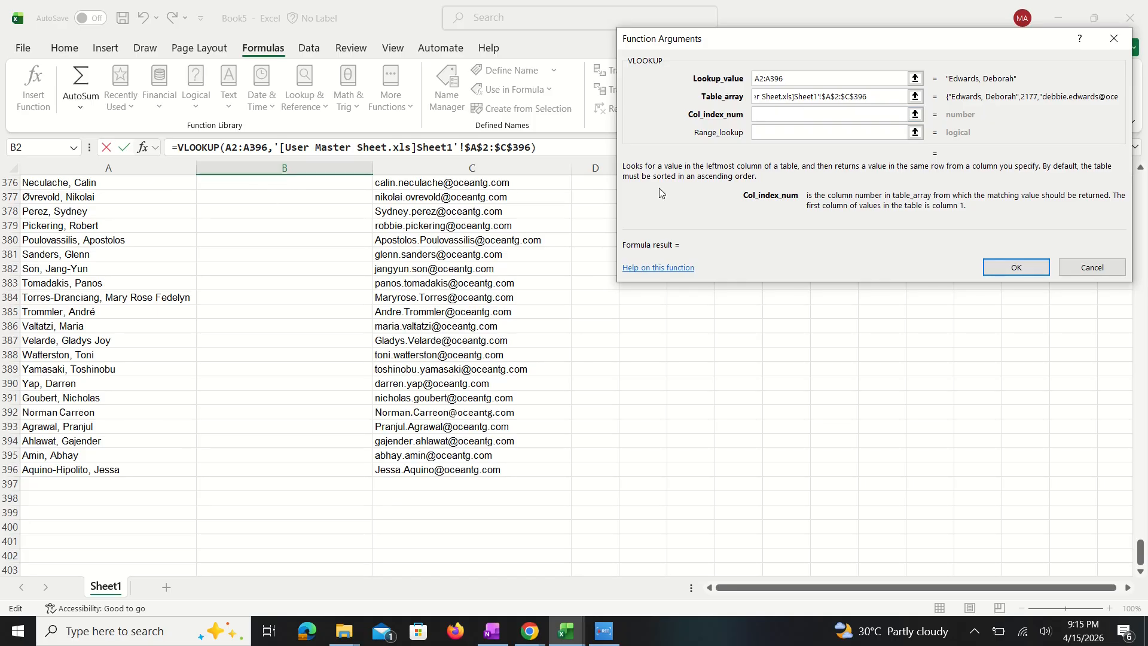
pyautogui.write('2')
pyautogui.click(777, 136)
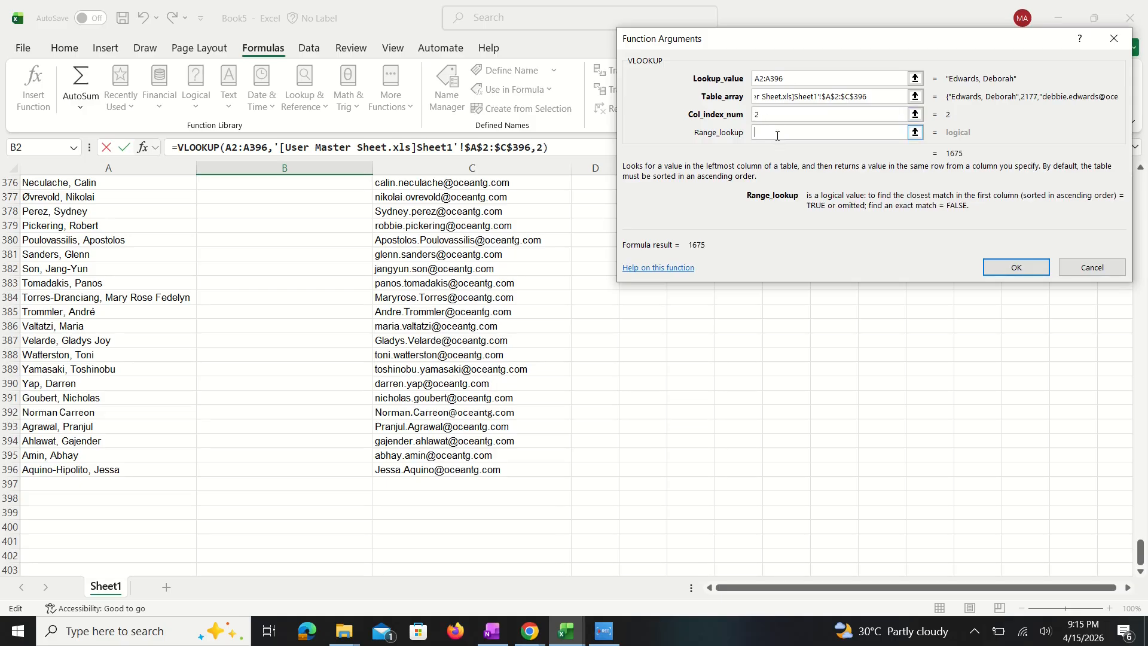
pyautogui.write('false')
pyautogui.click(1003, 265)
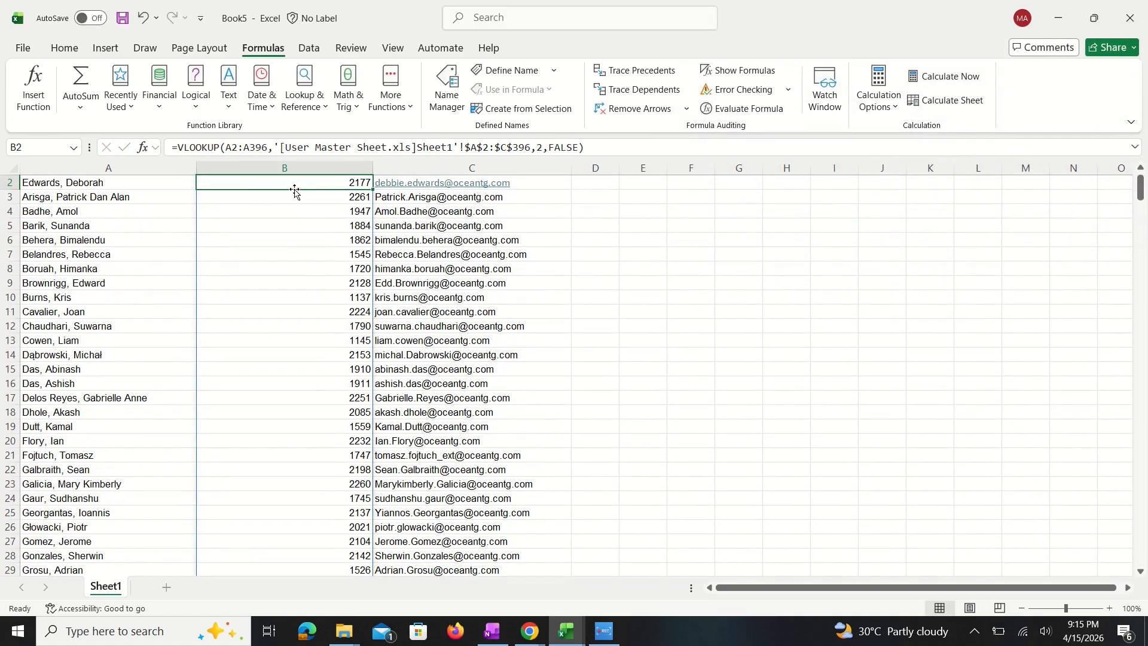
# Step: Compare the looked-up Emp Code values in Book5 with the top records of User Master Sheet.xls
pyautogui.click(280, 224)
pyautogui.scroll(1, 1141, 185)
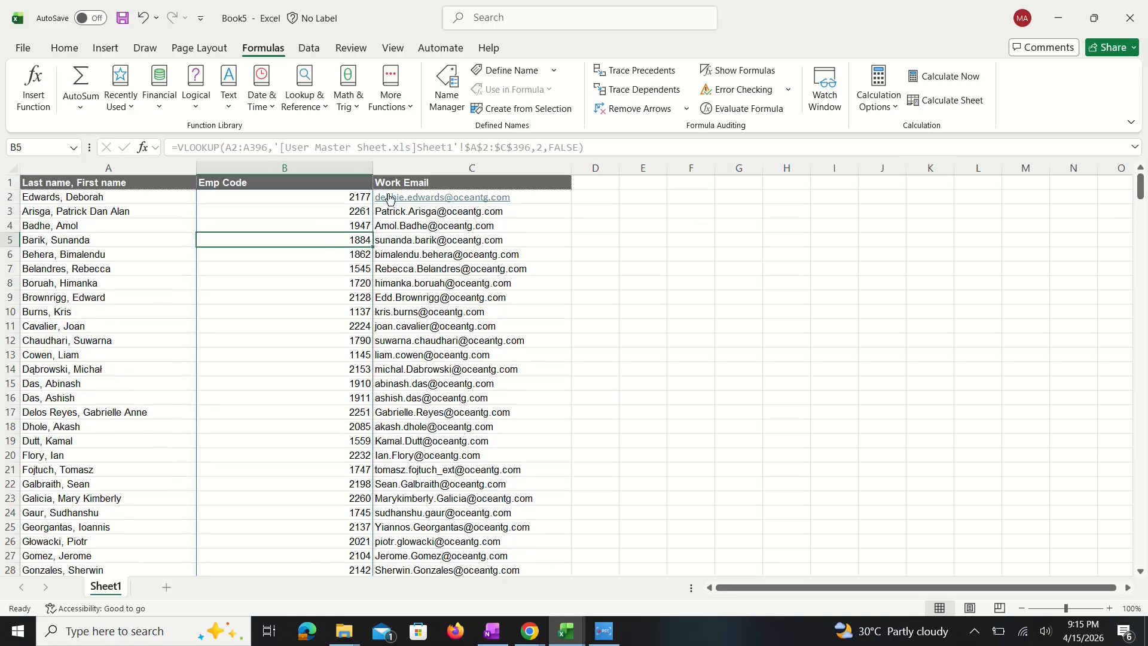
pyautogui.click(291, 194)
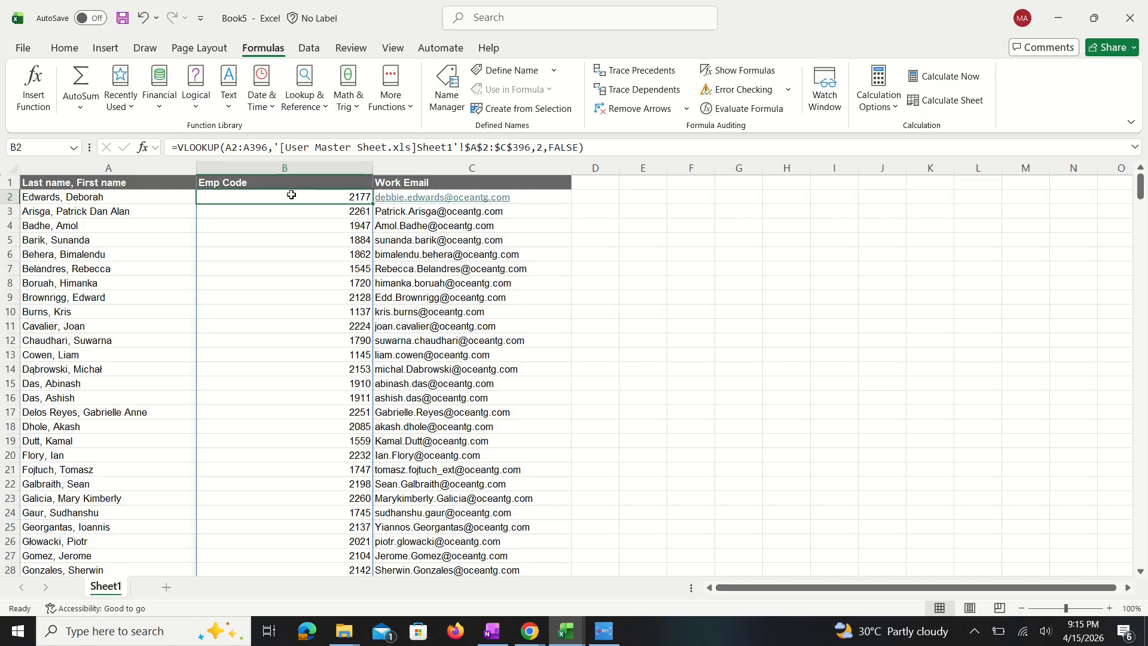
pyautogui.hotkey('alt', 'Tab')
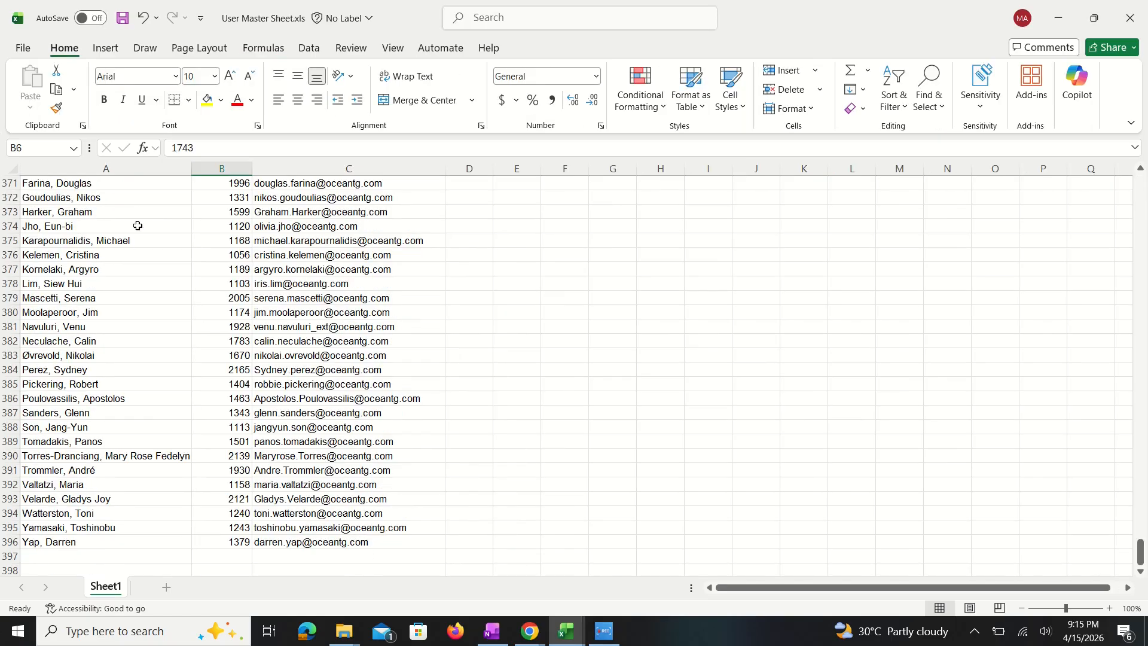
pyautogui.moveTo(1140, 553); pyautogui.dragTo(1140, 179)
pyautogui.hotkey('ctrl', 'Home')
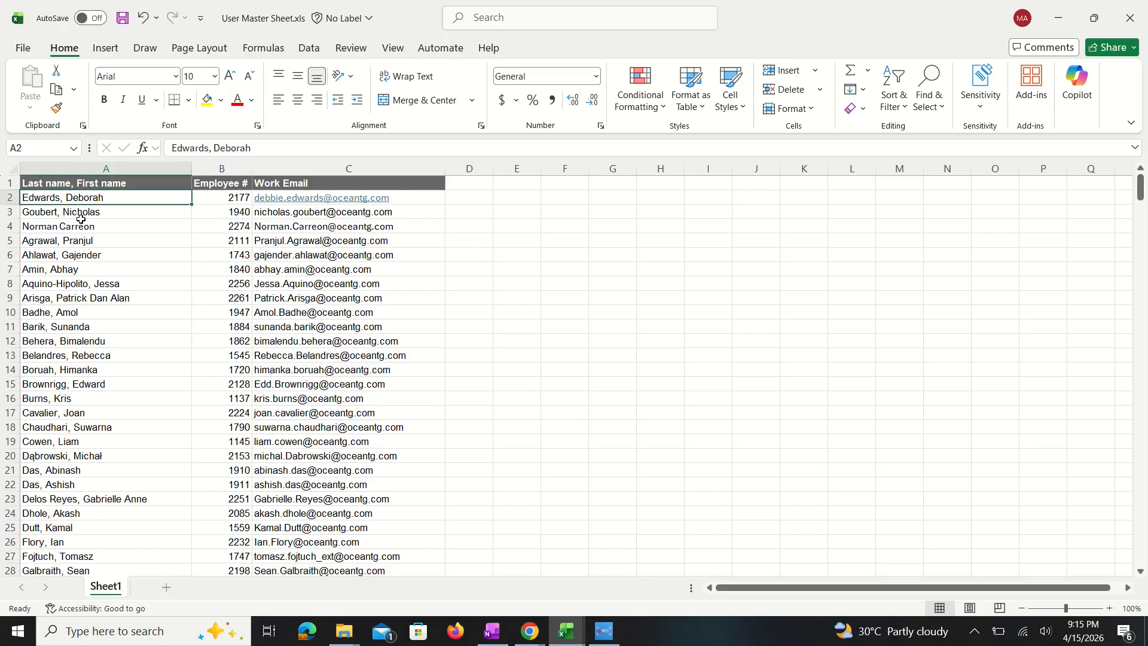
pyautogui.hotkey('alt', 'Tab')
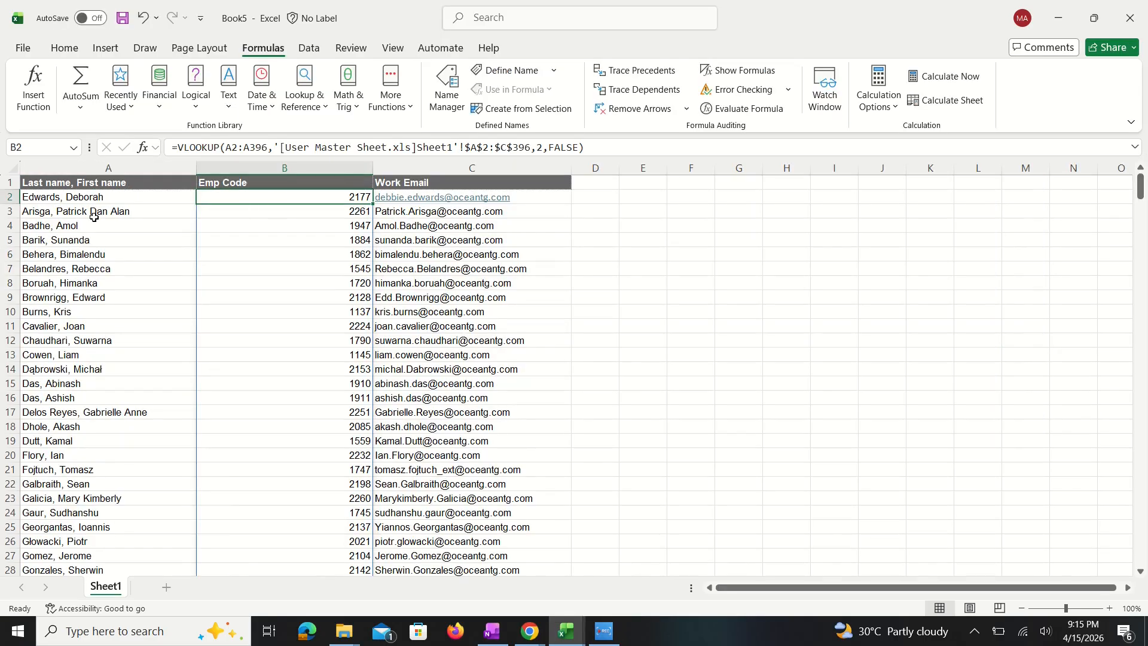
# Step: Search User Master Sheet.xls for the first name of the employee in Book5 cell A4 and compare both employee codes
pyautogui.click(95, 220)
pyautogui.click(75, 229)
pyautogui.hotkey('alt', 'Tab')
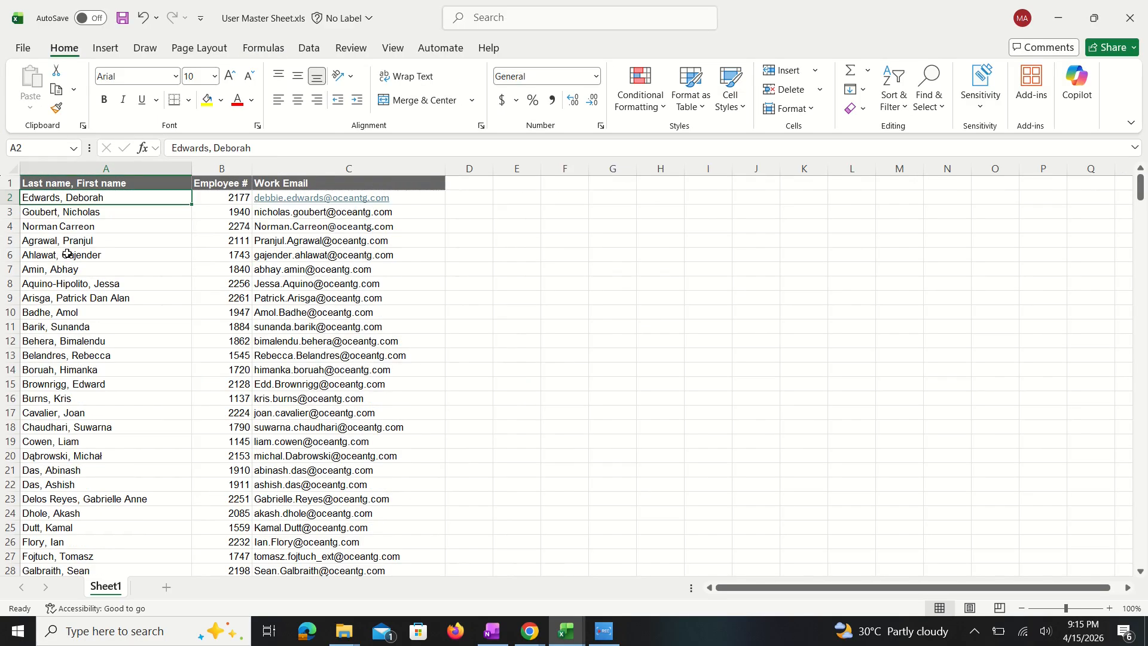
pyautogui.hotkey('ctrl', 'f')
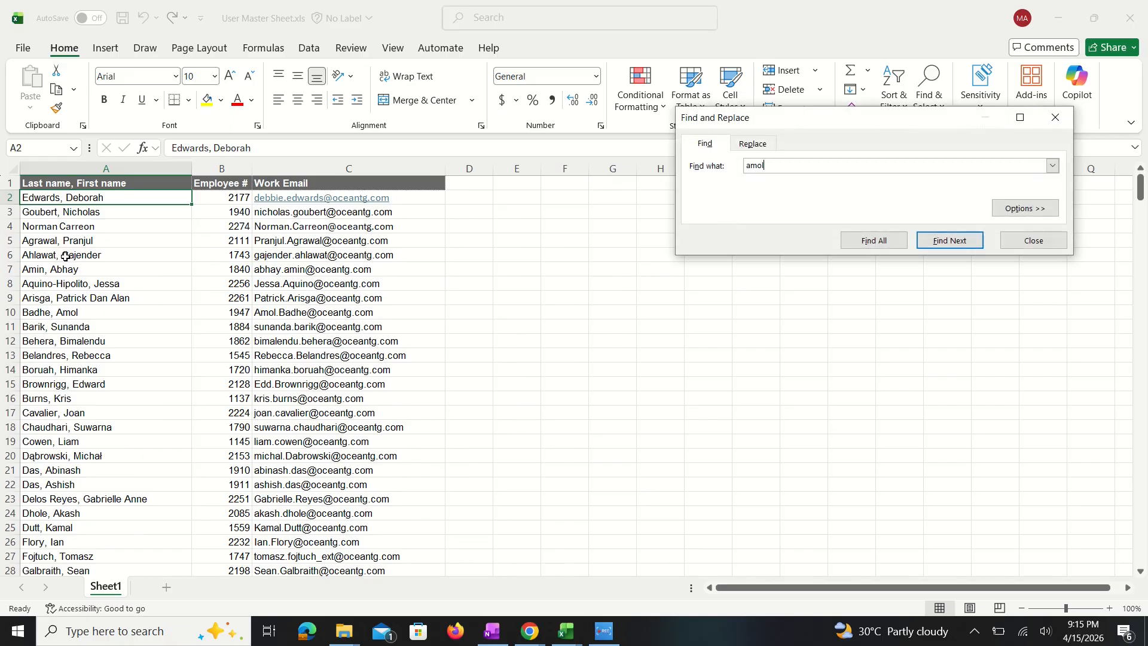
pyautogui.press('Return')
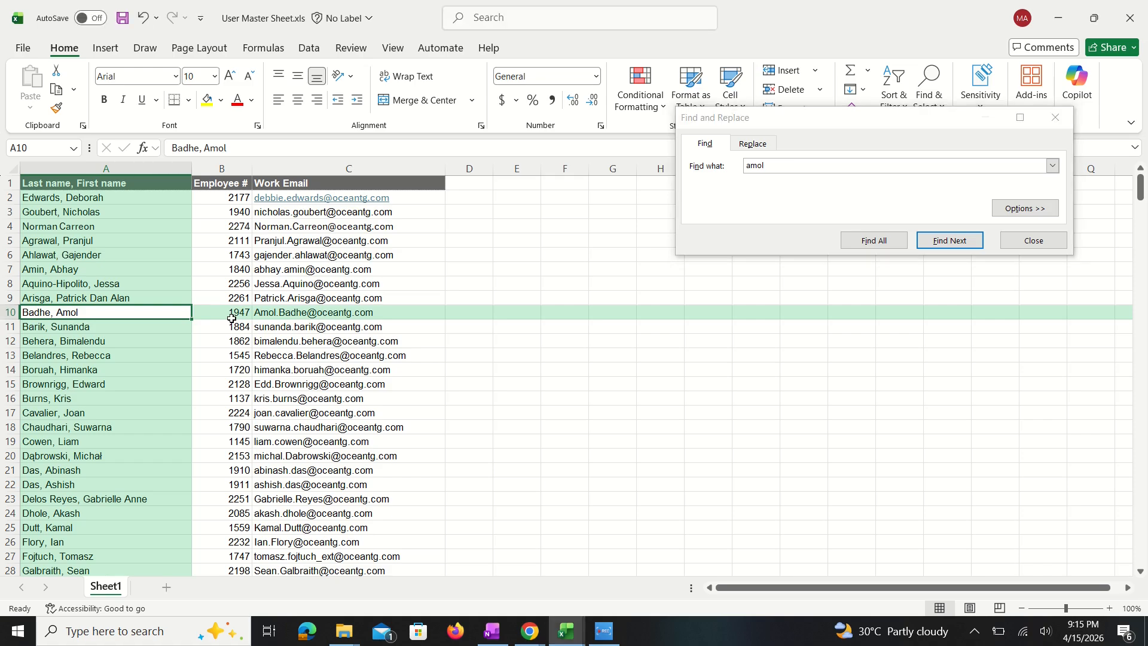
pyautogui.click(282, 590)
pyautogui.hotkey('alt', 'Tab')
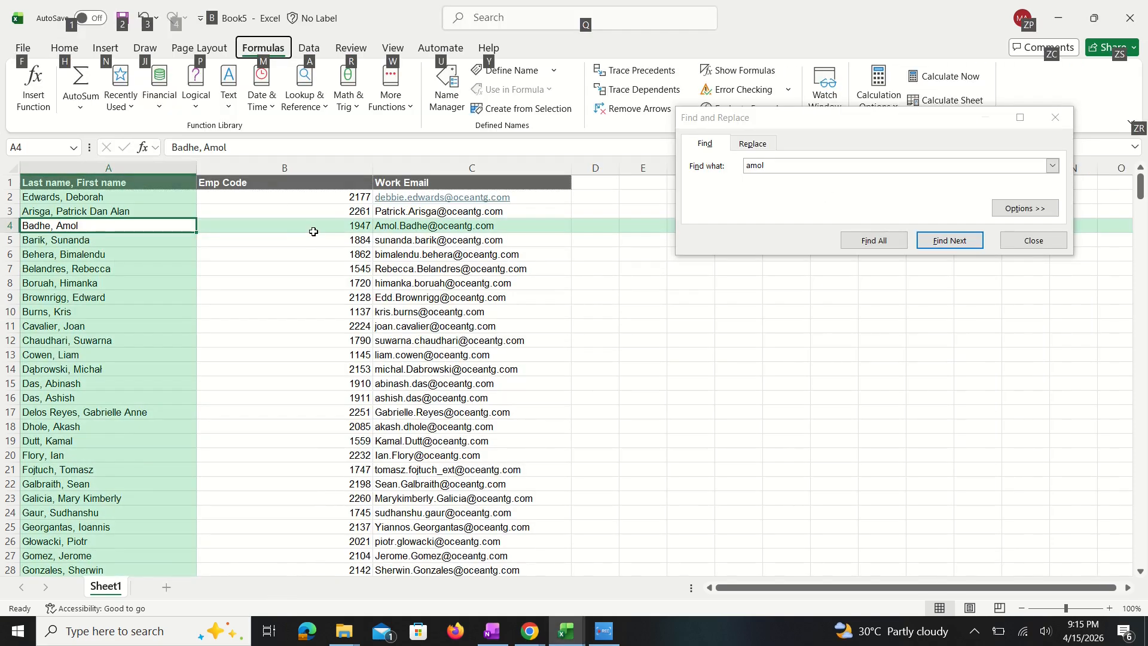
# Step: Close the search and recheck the employee number in row 10 of User Master Sheet.xls against Book5 cell B4
pyautogui.click(566, 631)
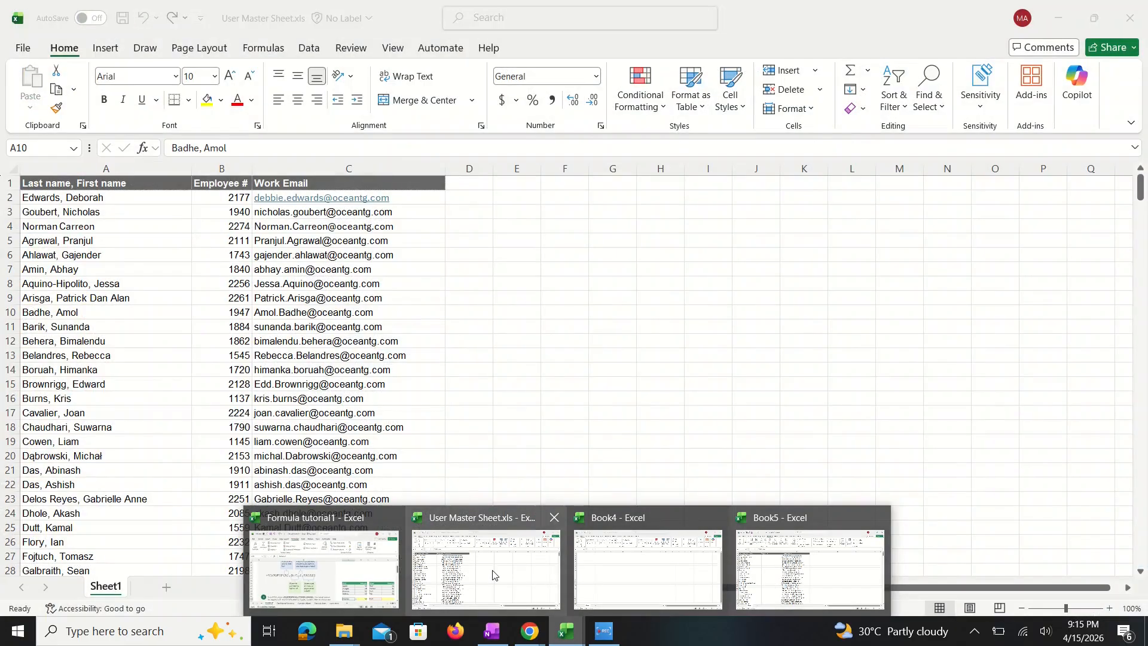
pyautogui.click(494, 575)
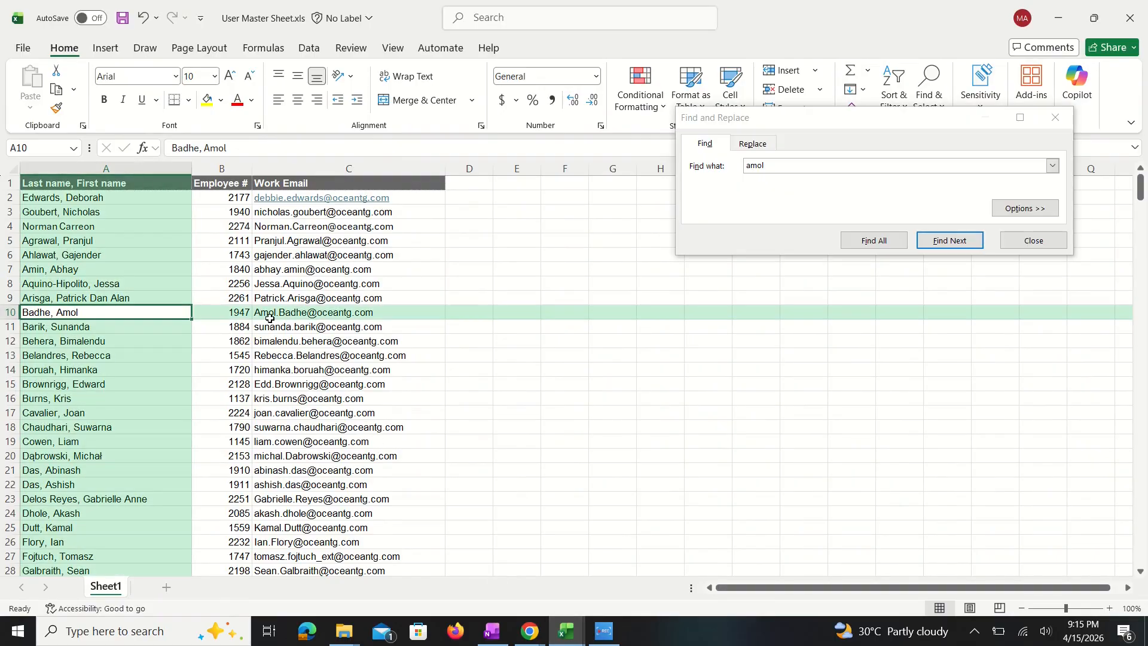
pyautogui.click(1056, 117)
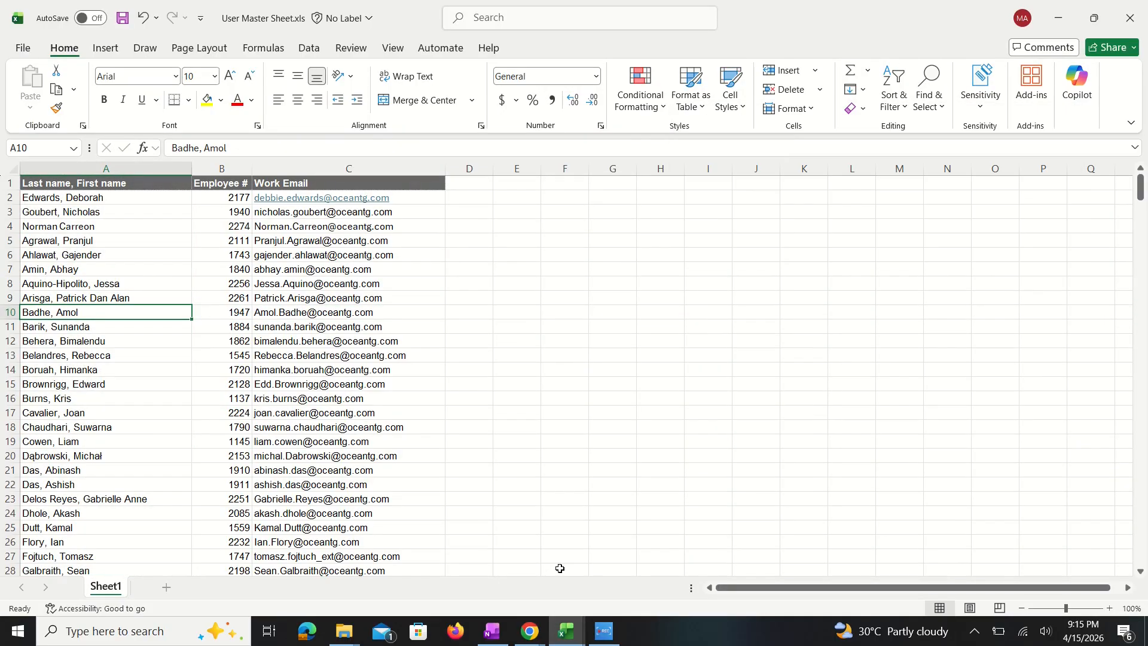
pyautogui.moveTo(560, 640)
pyautogui.click(810, 568)
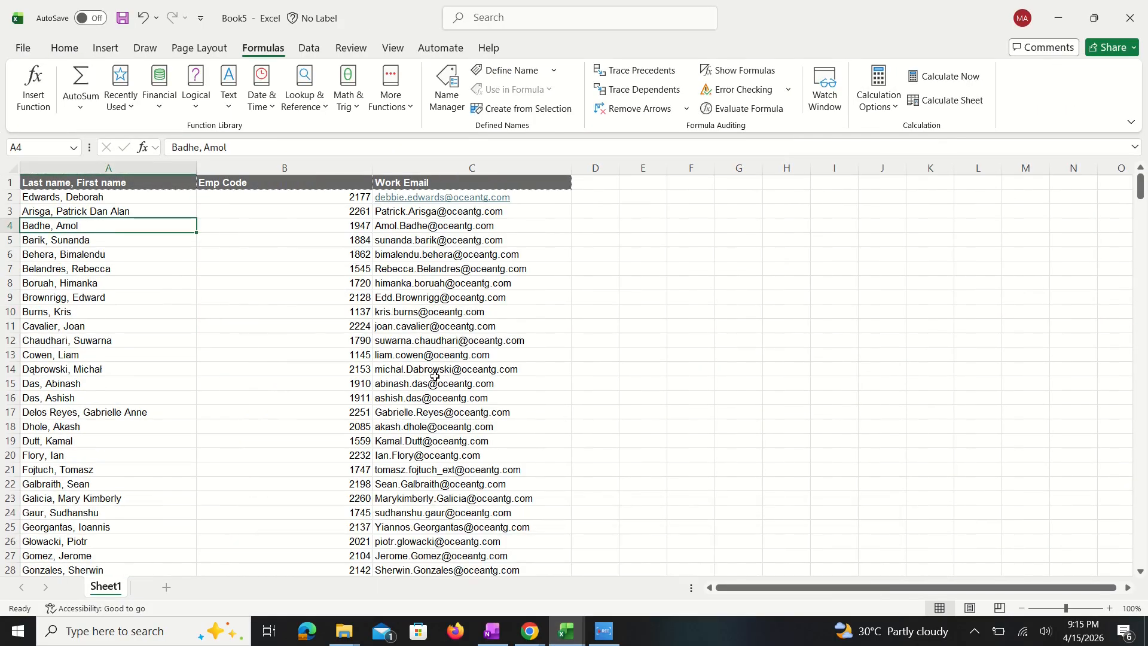
pyautogui.click(370, 225)
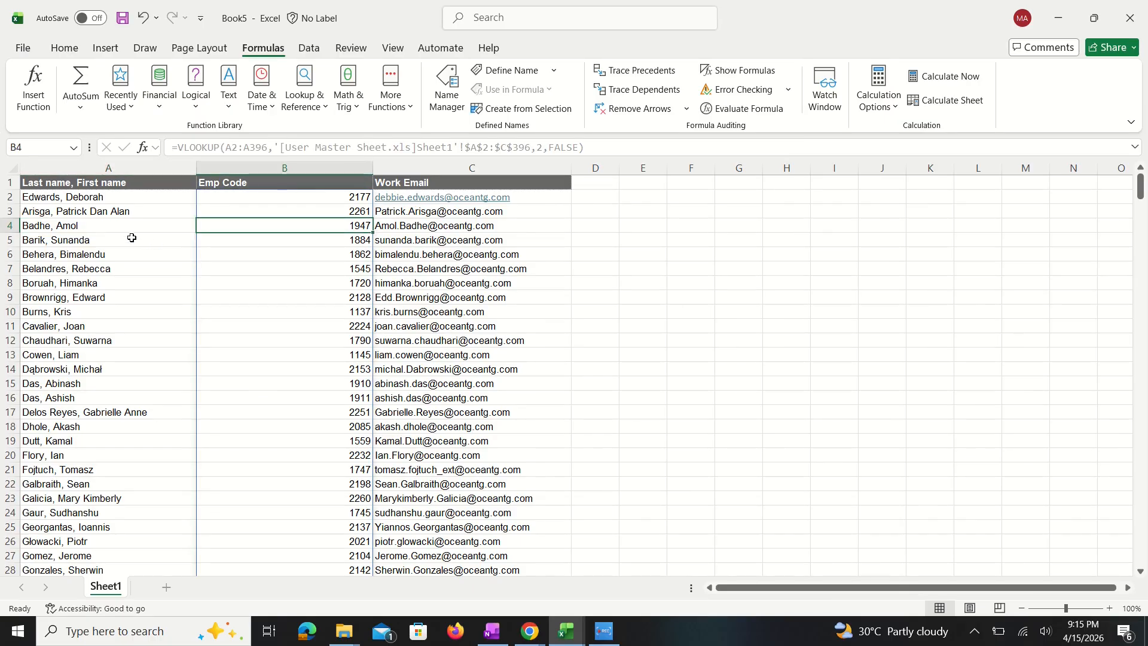
# Step: Check the code of the employee in Book5 row 5 against row 11 of User Master Sheet.xls
pyautogui.click(71, 245)
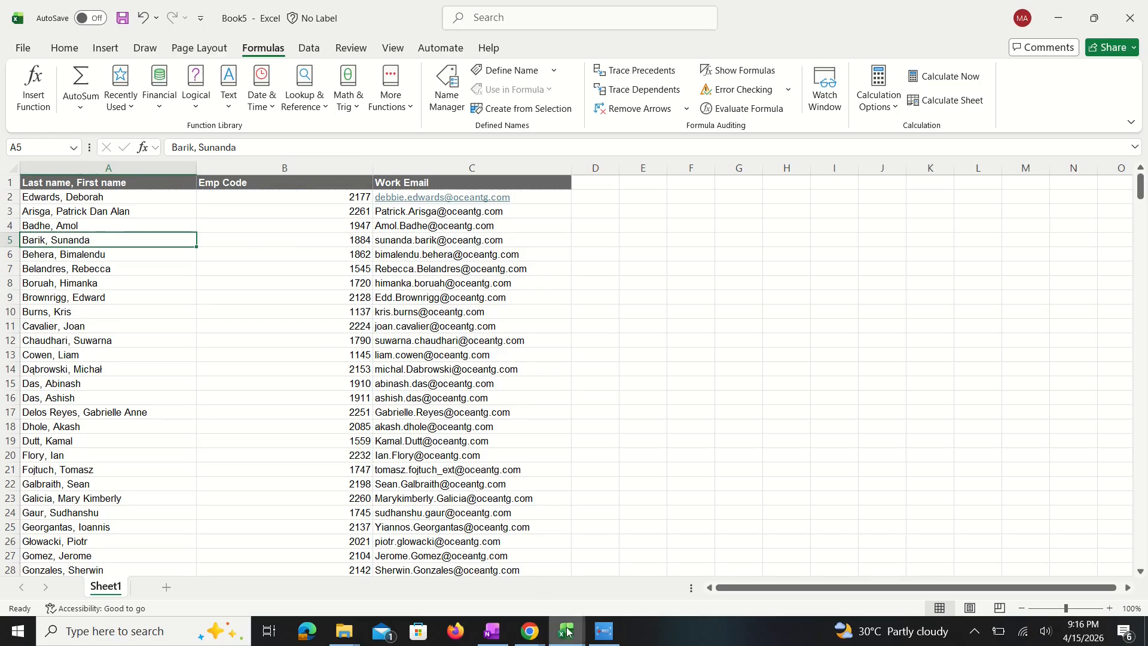
pyautogui.moveTo(566, 631)
pyautogui.click(480, 567)
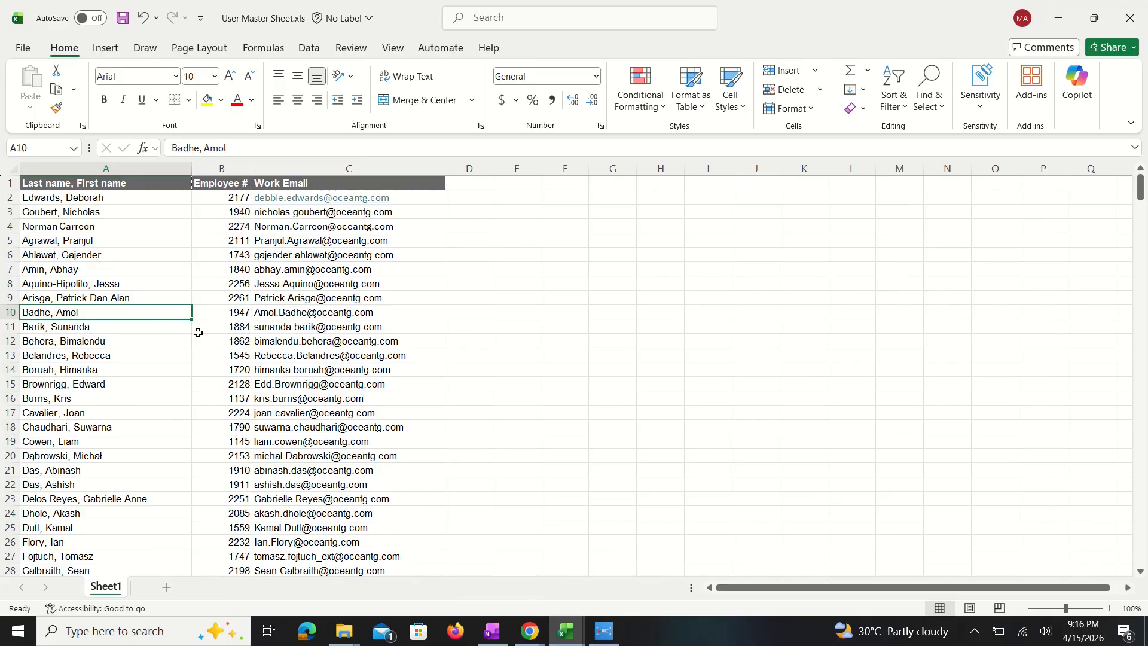
pyautogui.click(154, 327)
pyautogui.click(239, 327)
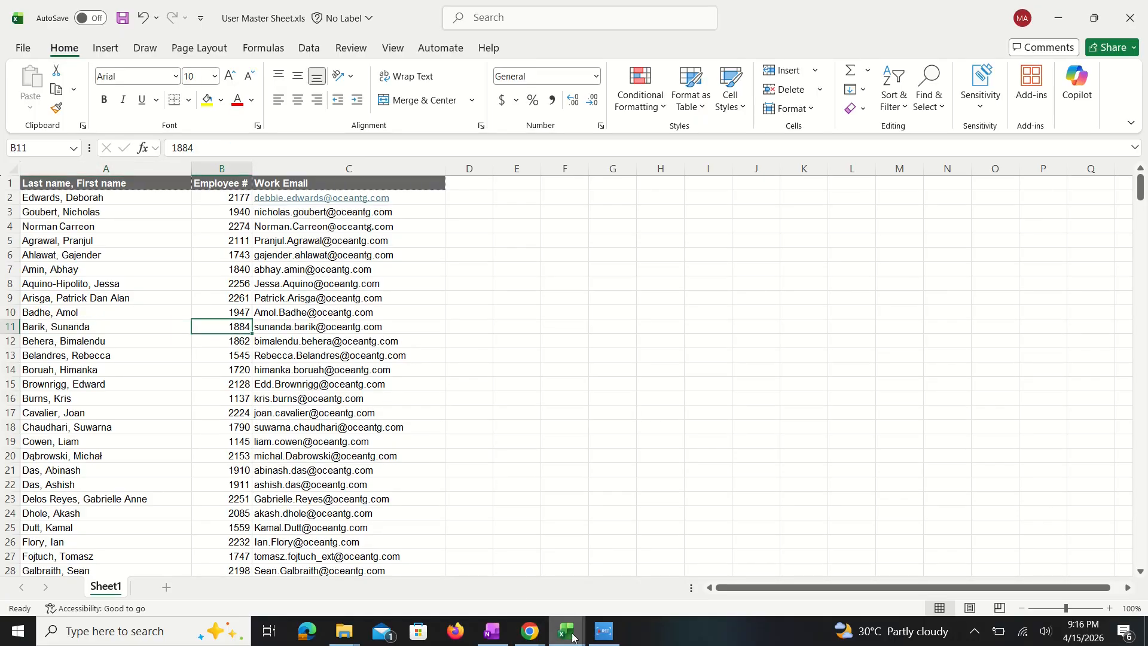
pyautogui.moveTo(568, 631)
pyautogui.click(795, 562)
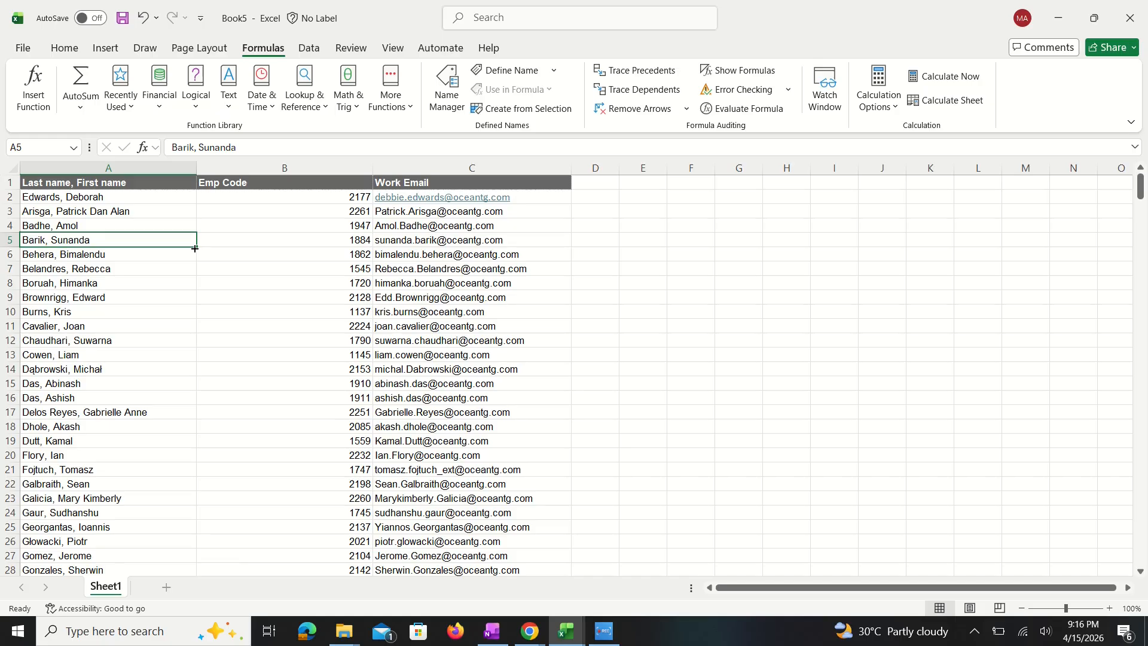
pyautogui.hotkey('alt', 'Tab')
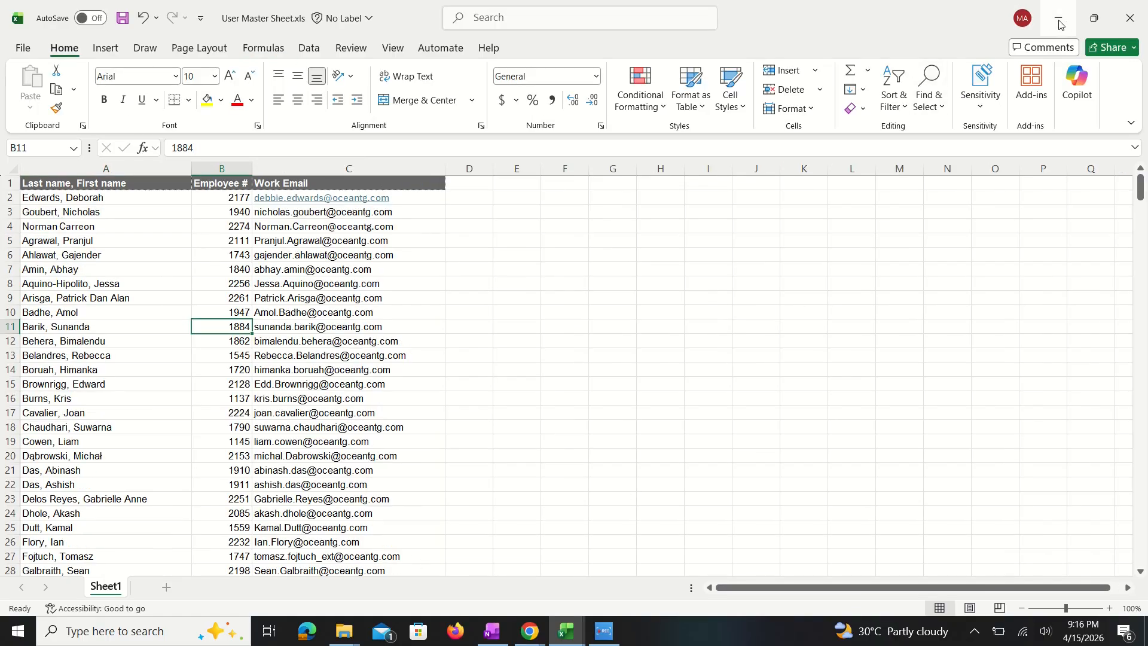
pyautogui.press('alt')
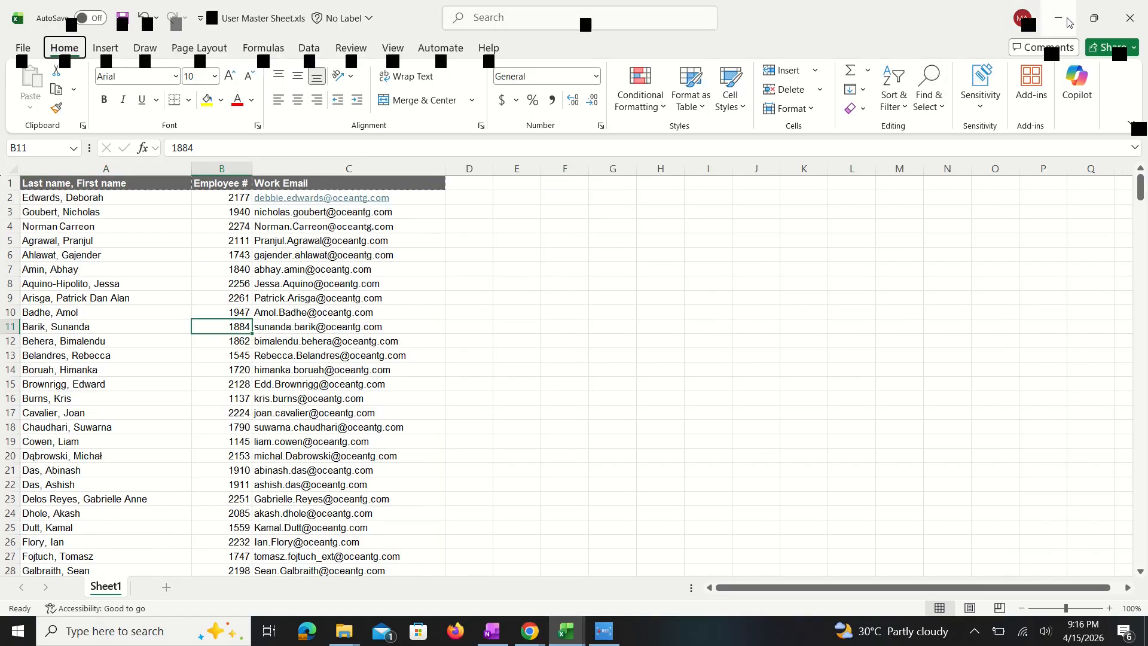